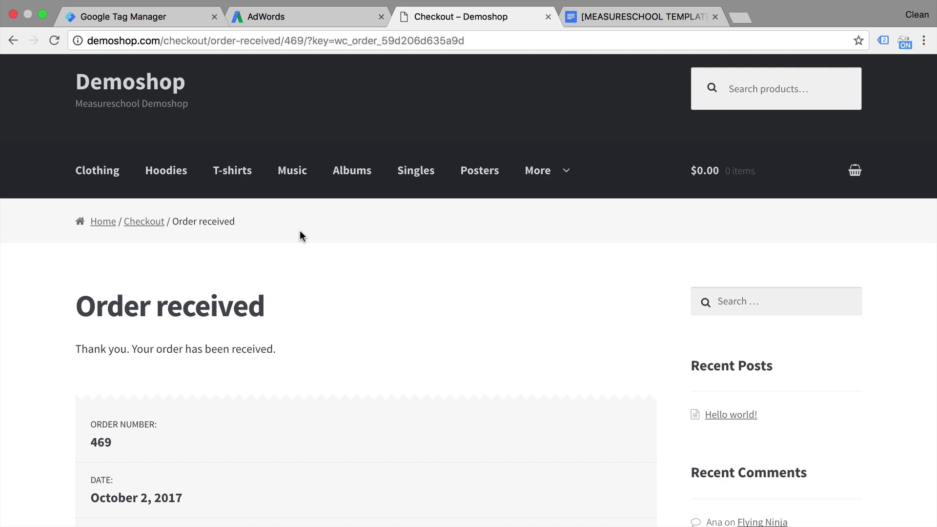
Select order 469's order number and its $28.00 total on the Order received page.
scroll(300, 231, "down", 4)
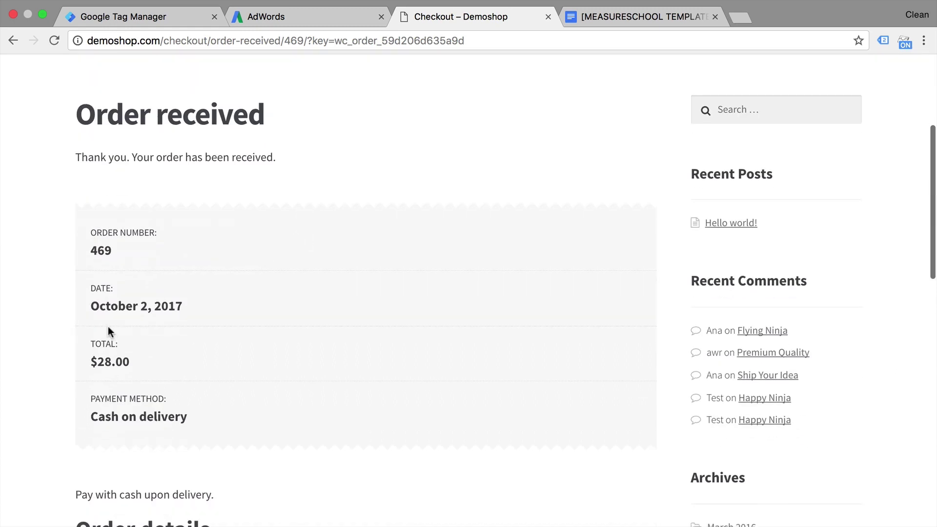
double_click(101, 250)
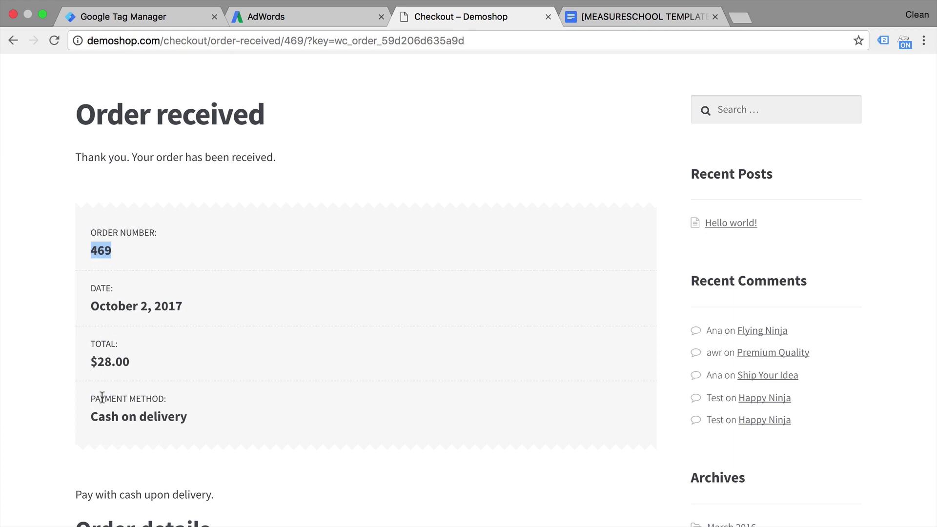
double_click(102, 366)
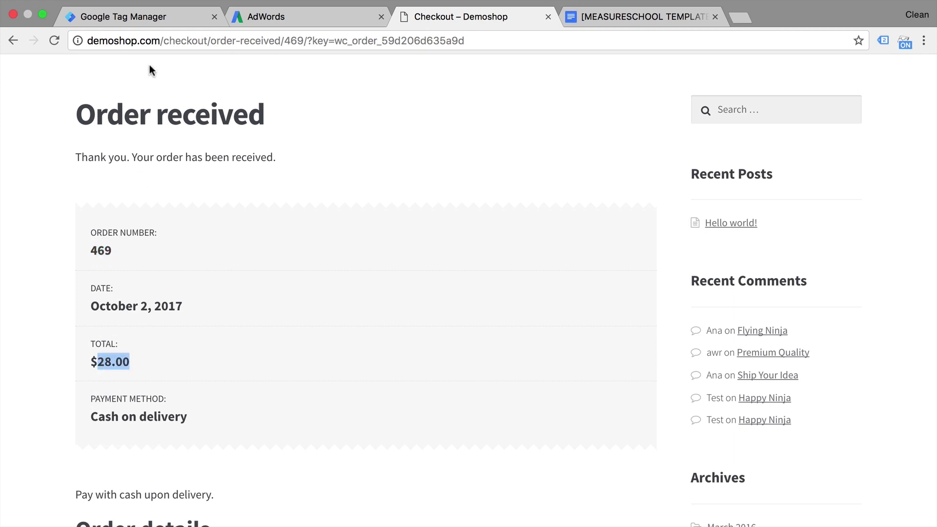
left_click(135, 22)
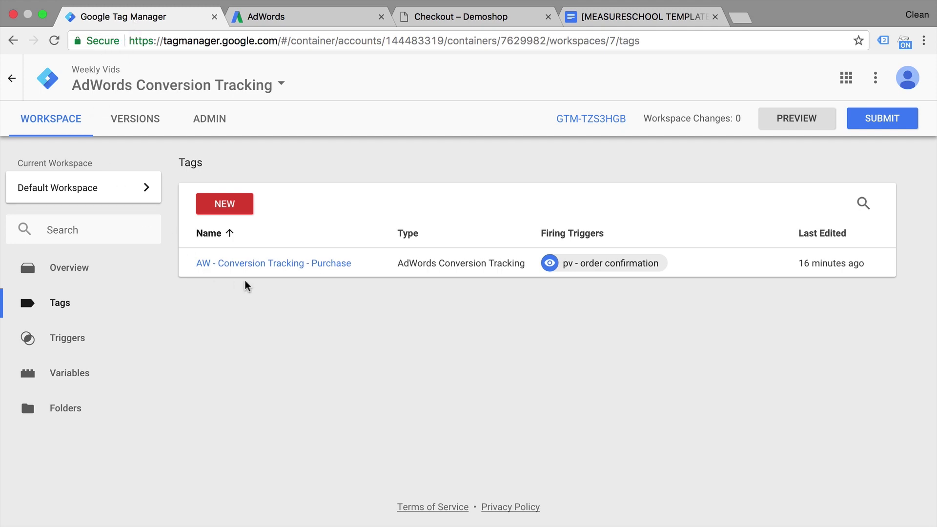
Open the AW - Conversion Tracking - Purchase tag's configuration and check its empty Order ID, Conversion Value and Currency Code fields.
left_click(264, 264)
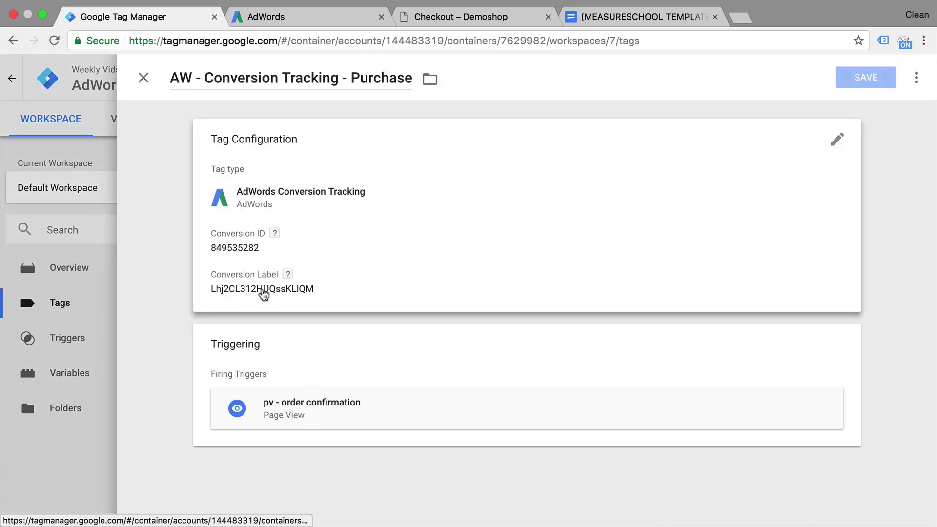
left_click(263, 290)
scroll(268, 293, "down", 3)
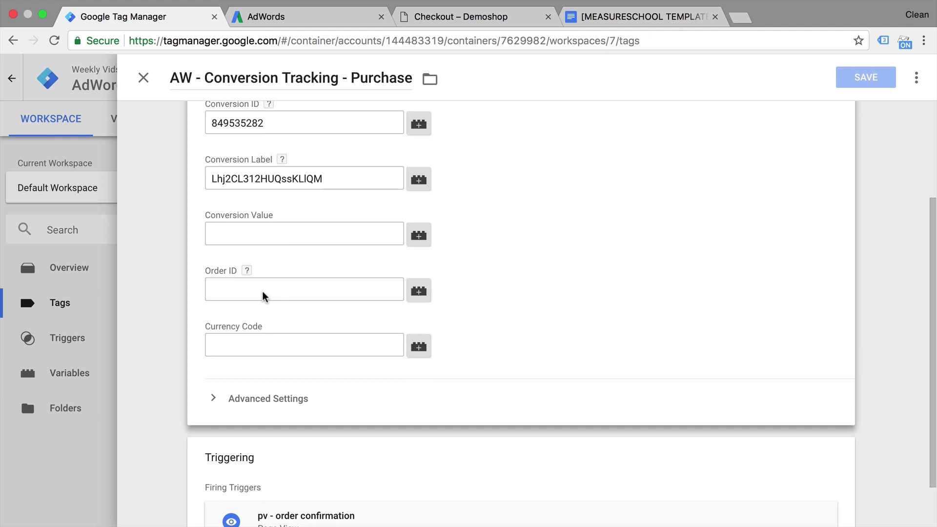
left_click(223, 288)
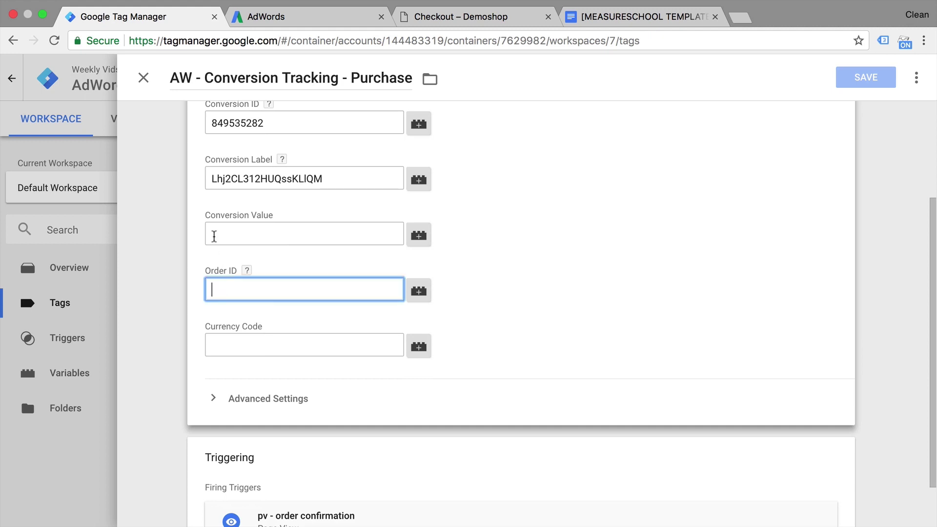
left_click(214, 237)
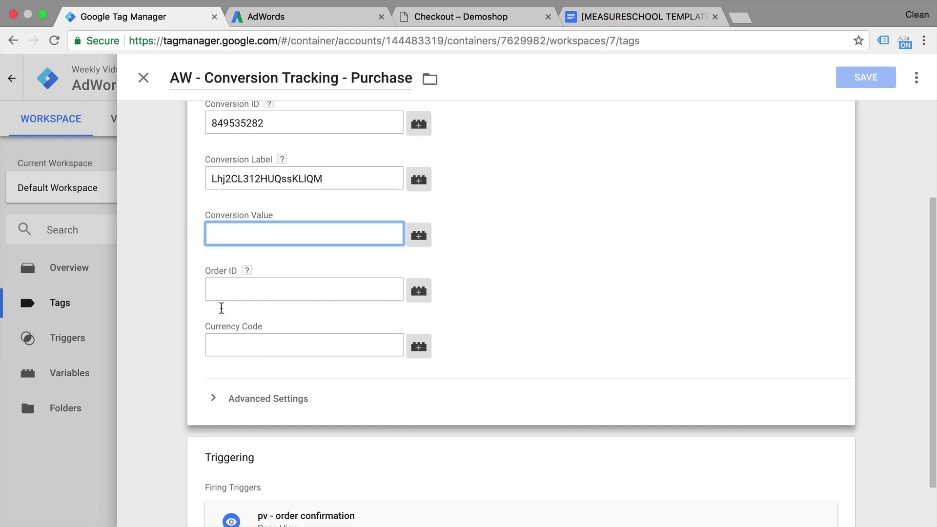
left_click(227, 345)
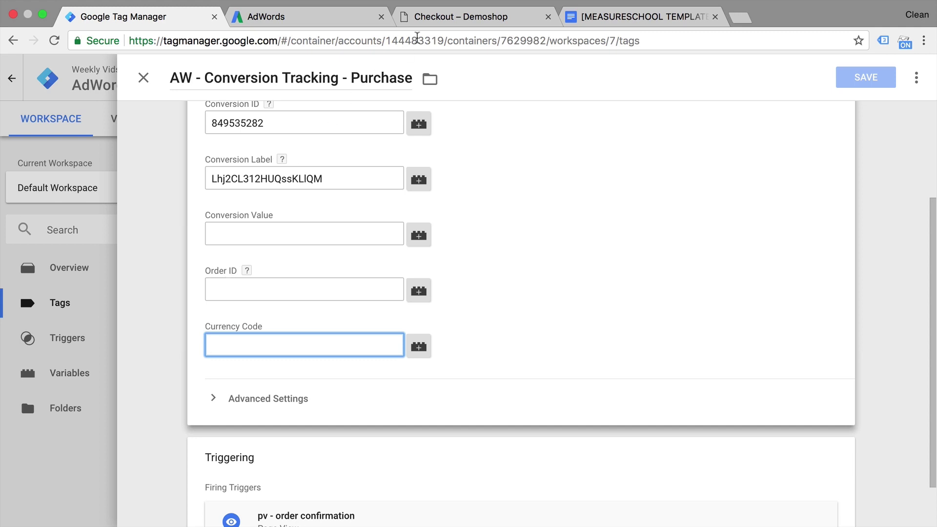
left_click(438, 18)
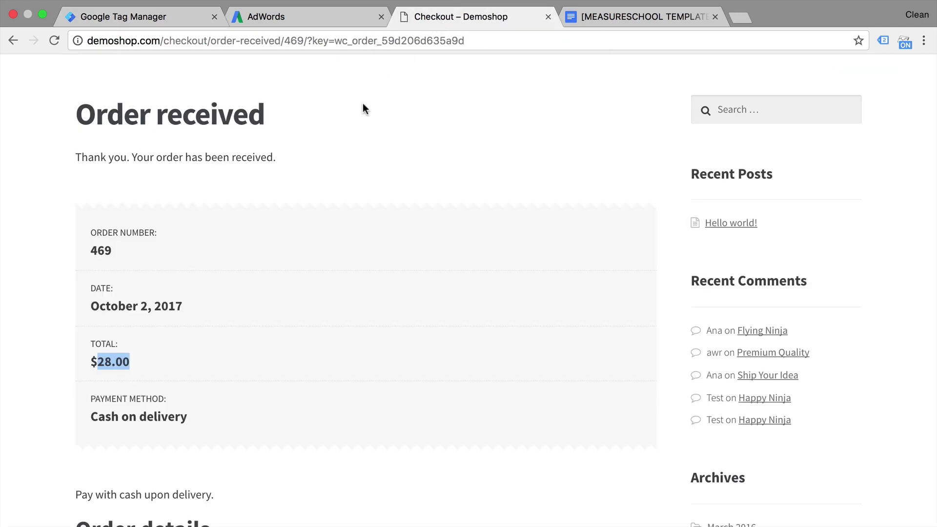
scroll(362, 104, "up", 1)
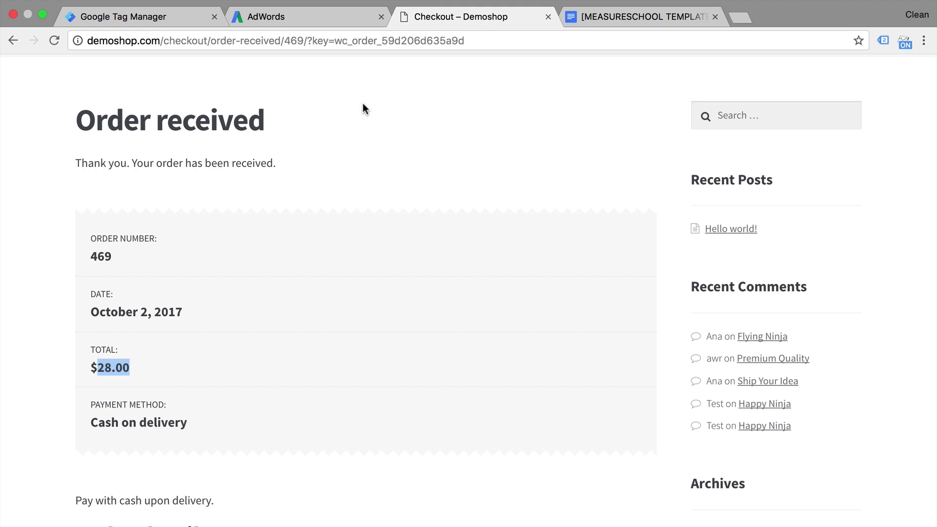
Read the template's dataLayer.push purchase example with transaction ID, revenue '35.43', tax and shipping.
left_click(666, 22)
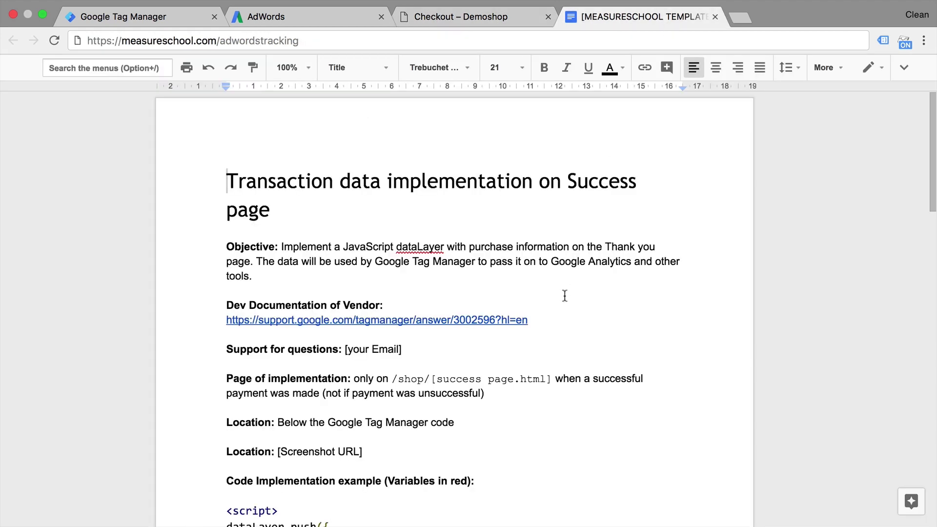
scroll(565, 295, "down", 3)
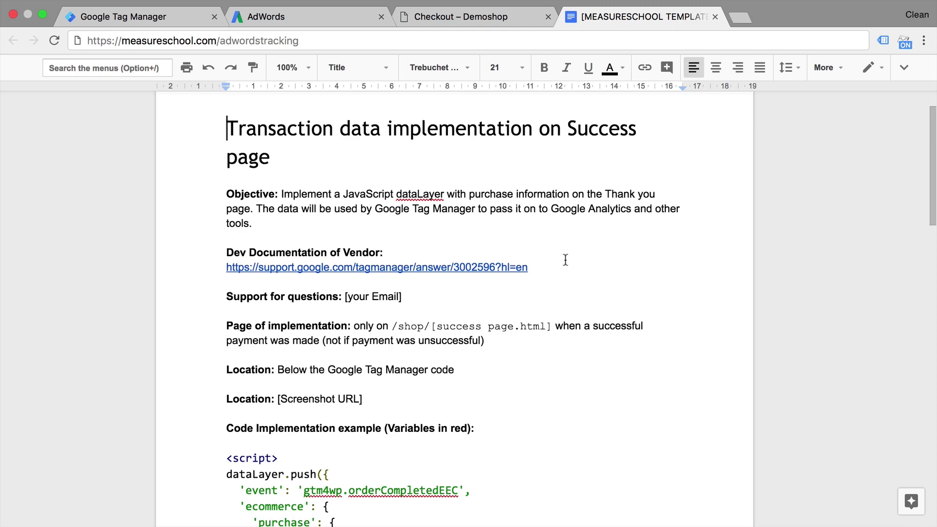
scroll(565, 260, "down", 5)
scroll(565, 259, "down", 6)
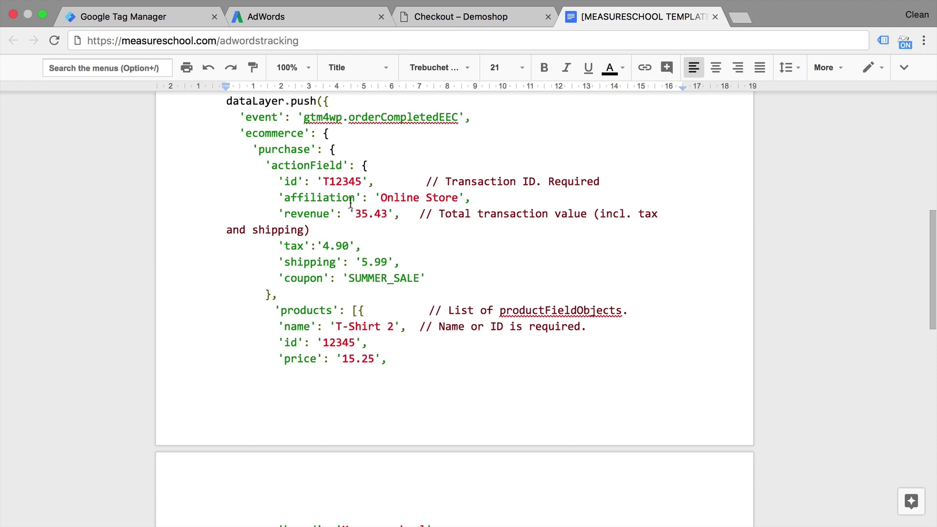
scroll(332, 328, "down", 10)
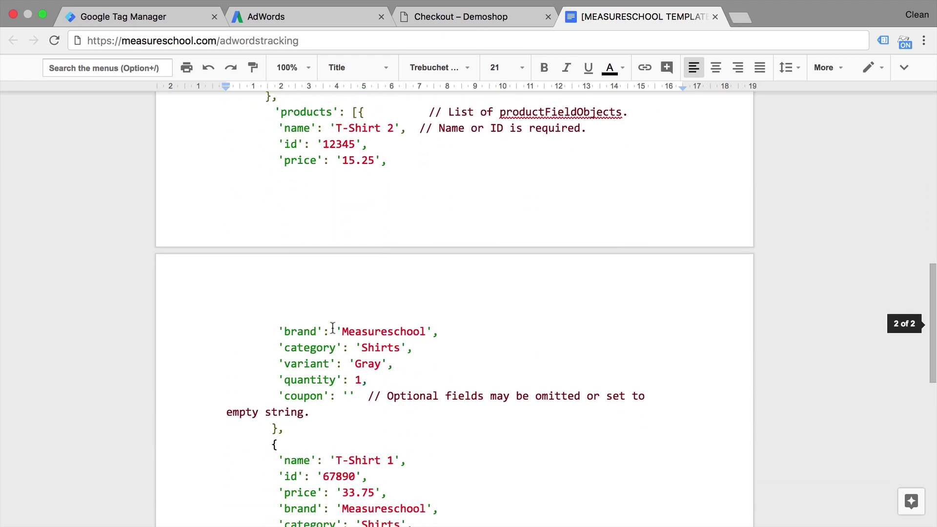
scroll(332, 328, "up", 5)
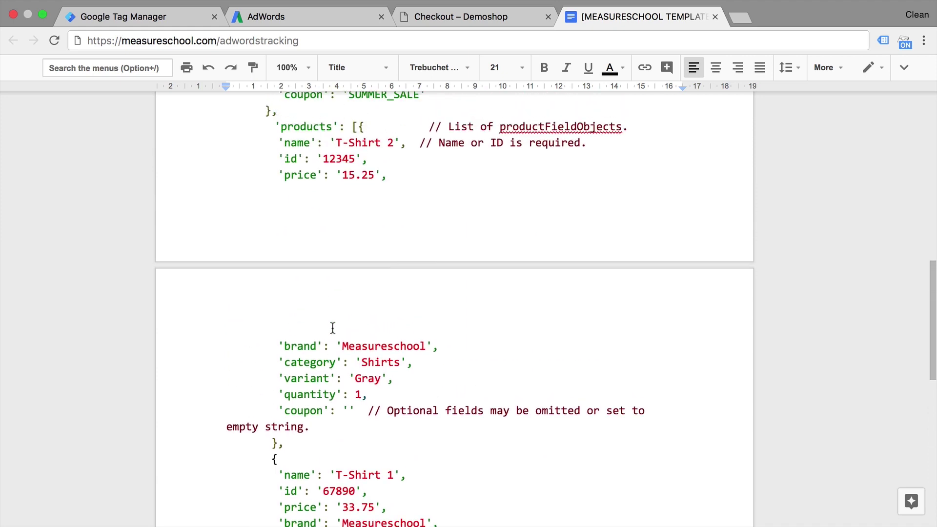
scroll(332, 328, "up", 5)
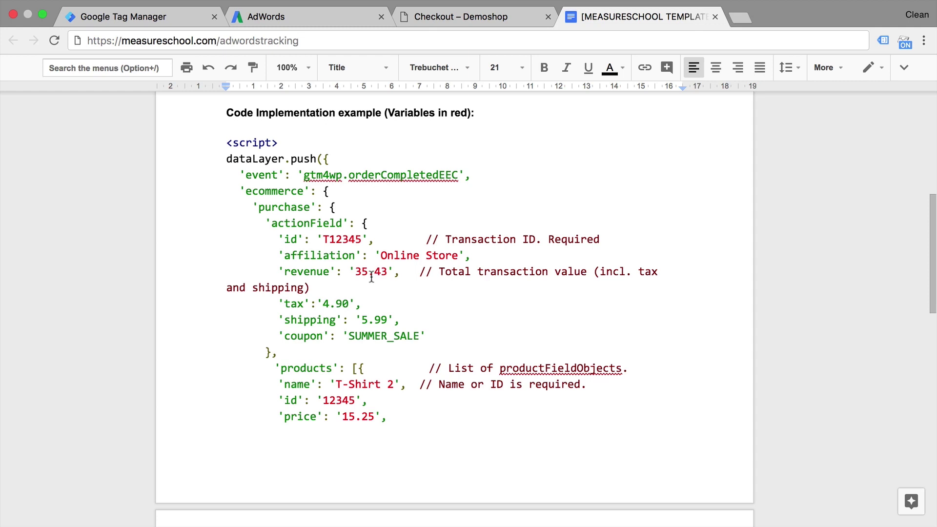
Close the purchase tag editor without changes and start Tag Manager preview mode.
left_click(500, 20)
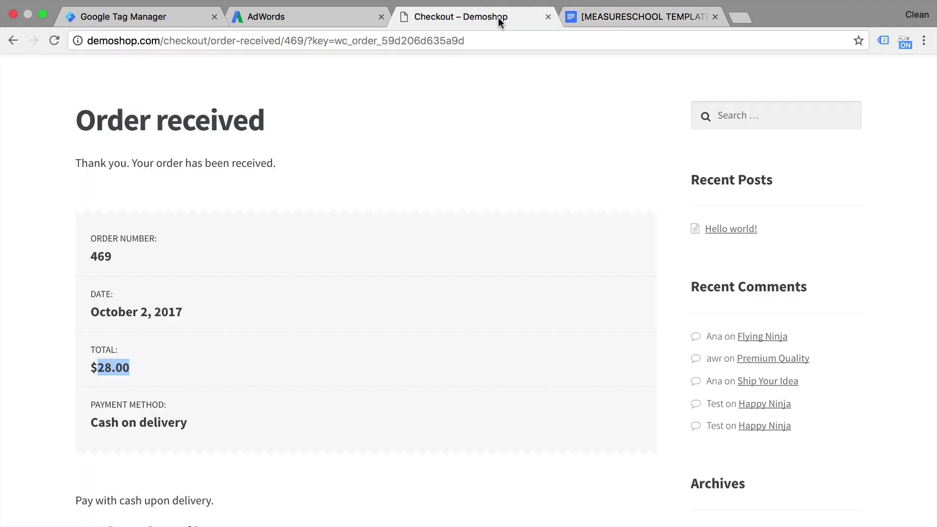
scroll(457, 127, "up", 3)
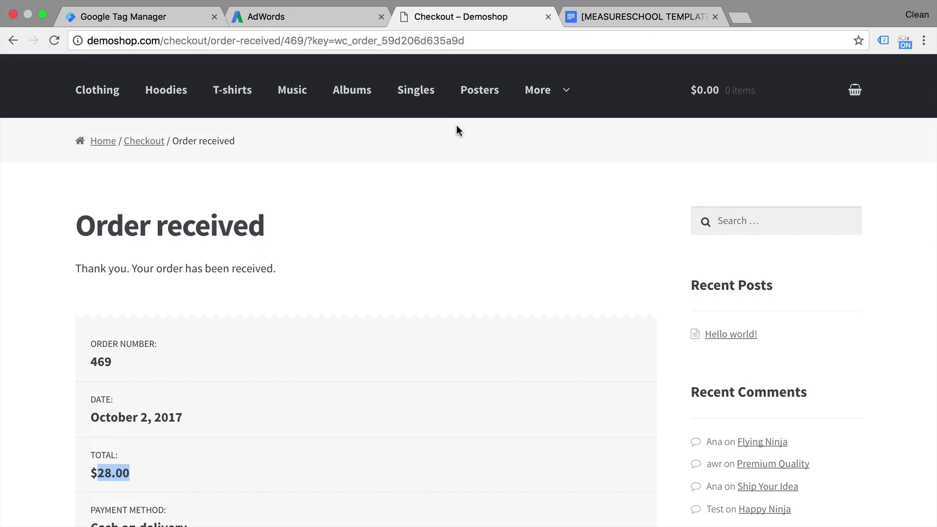
scroll(457, 127, "up", 3)
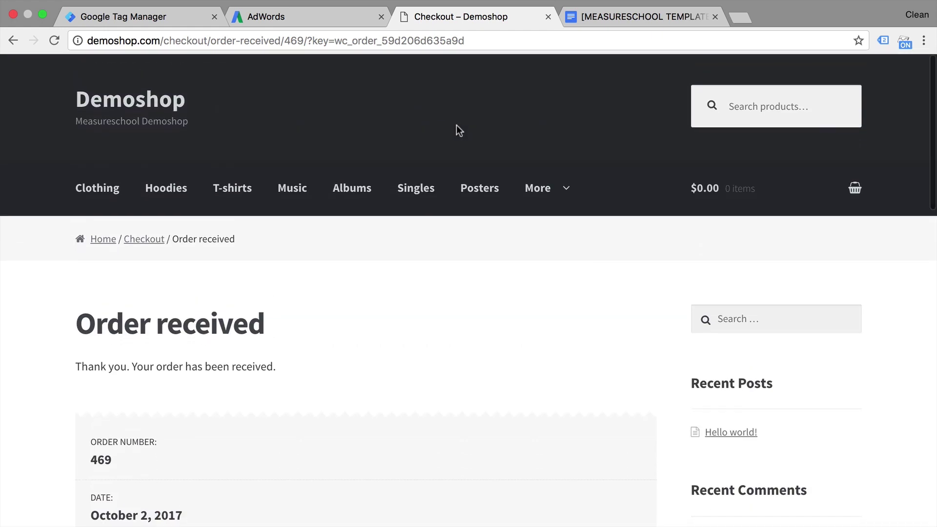
left_click(111, 105)
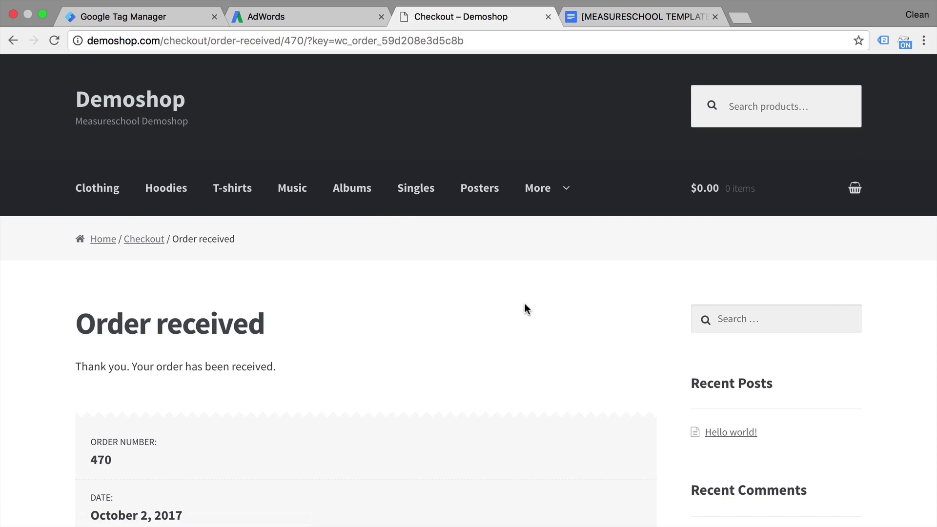
left_click(173, 26)
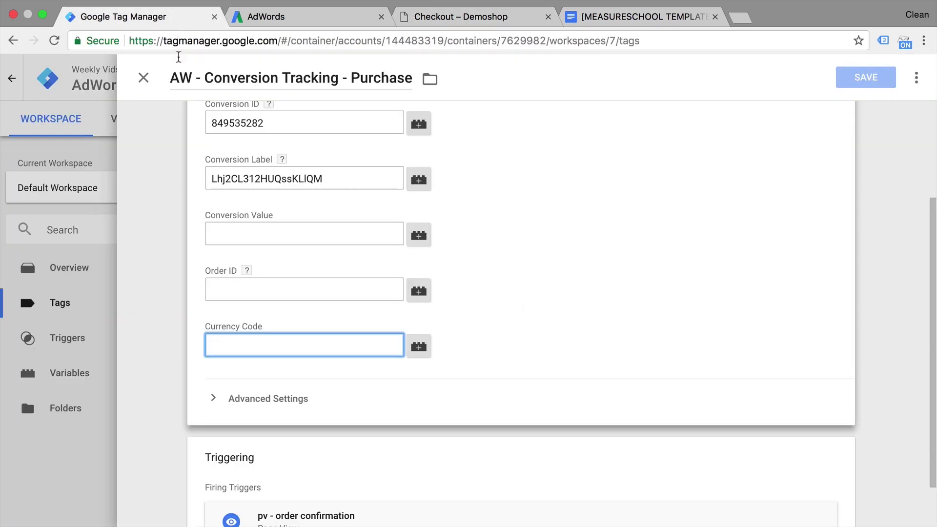
left_click(116, 358)
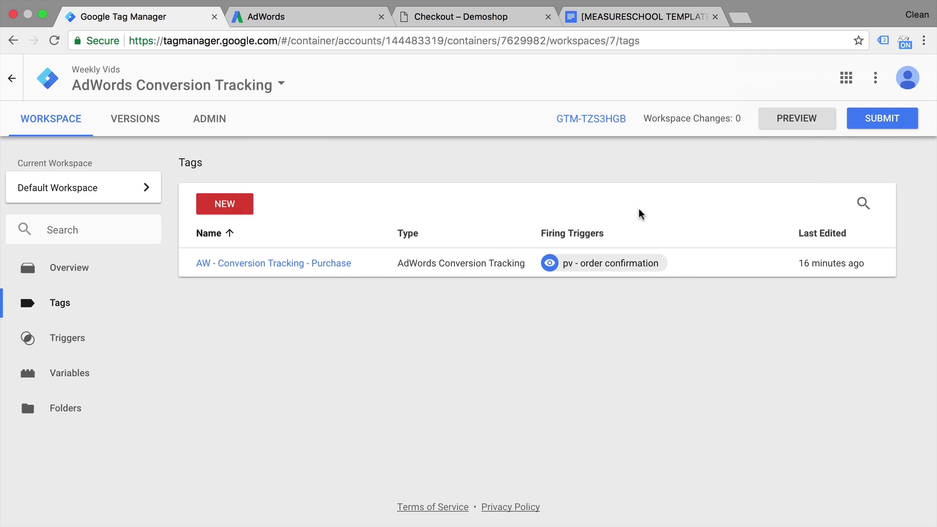
left_click(827, 118)
Reload the shop with preview active, add the $18.00 Happy Ninja to the cart and check out.
left_click(475, 22)
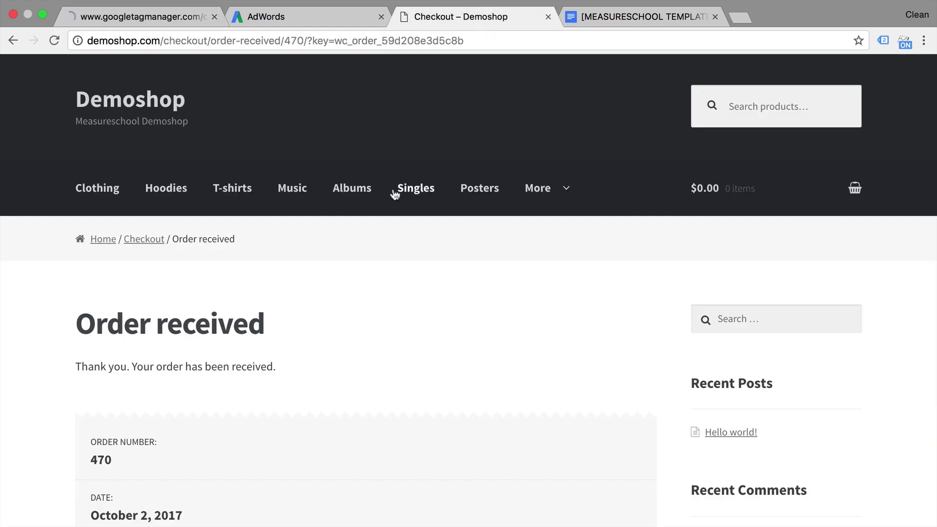
key("super+r")
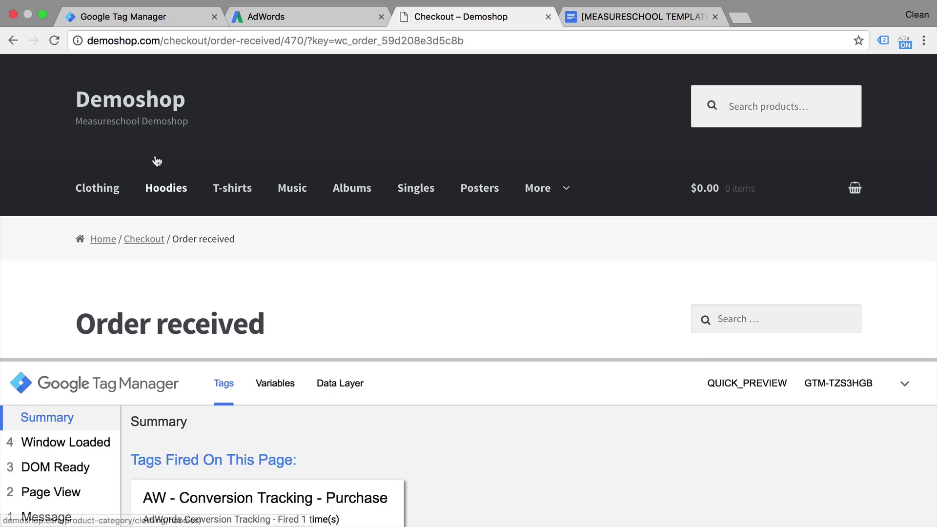
left_click(146, 103)
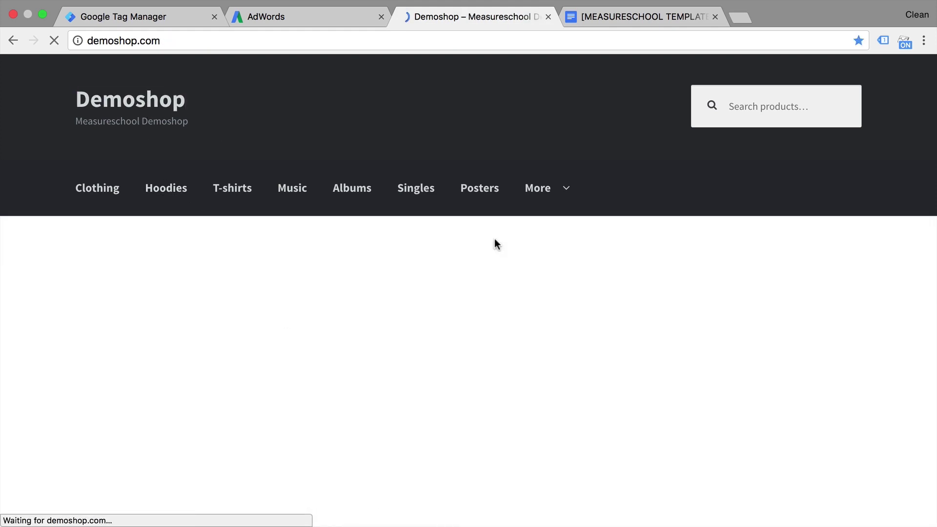
scroll(488, 229, "down", 10)
left_click(381, 188)
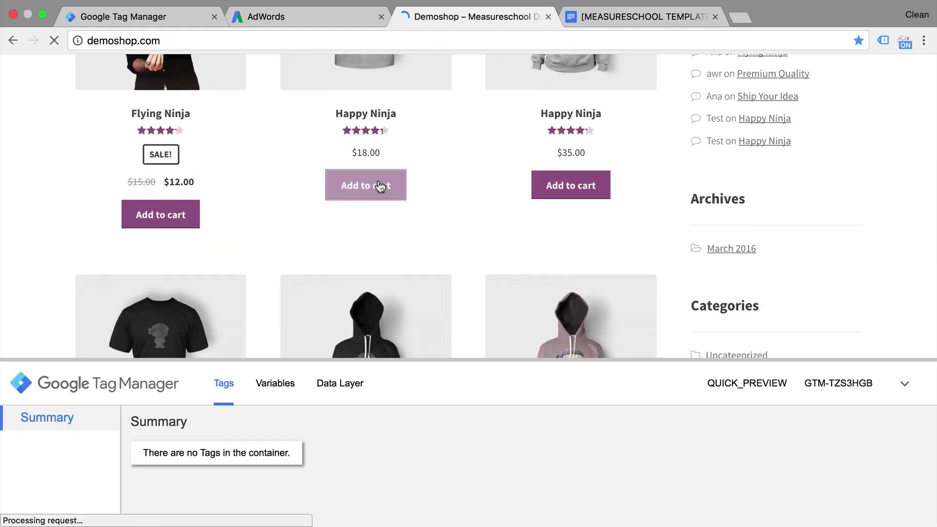
left_click(364, 221)
scroll(556, 192, "down", 5)
scroll(556, 190, "down", 5)
left_click(540, 159)
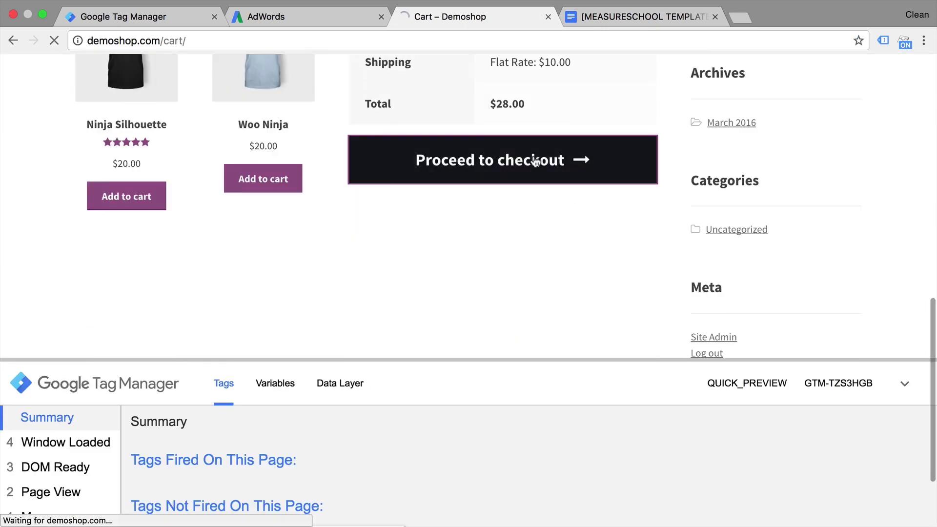
scroll(546, 419, "down", 4)
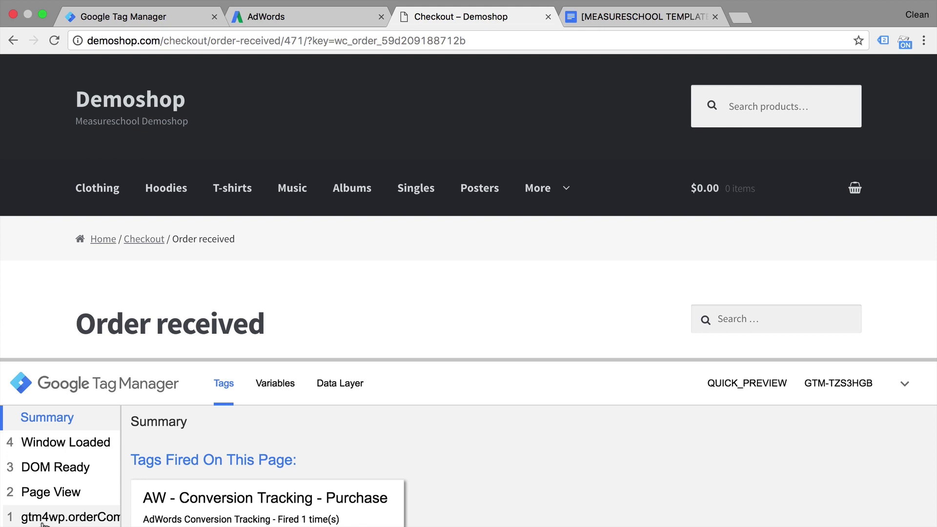
Inspect the gtm4wp.orderCompletedEEC event's Data Layer values in the enlarged preview debug panel.
left_click(72, 521)
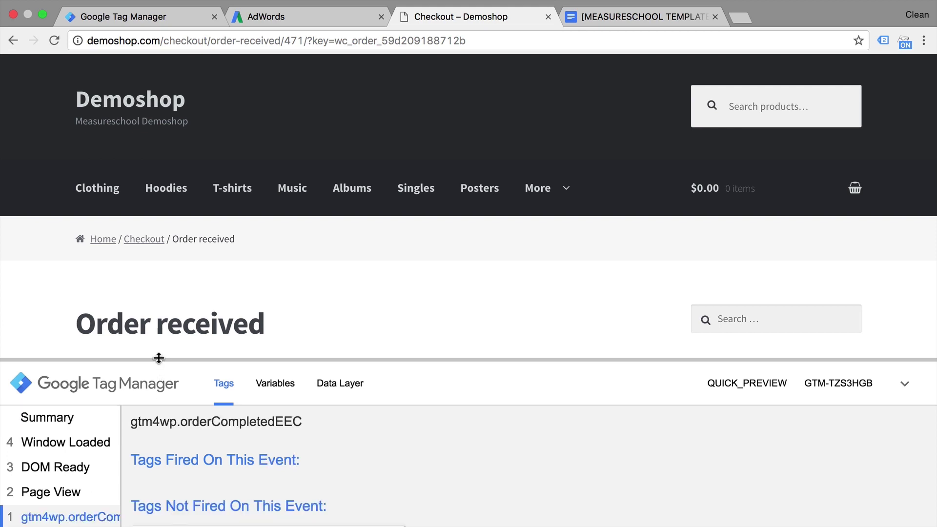
left_click_drag(159, 359, 174, 217)
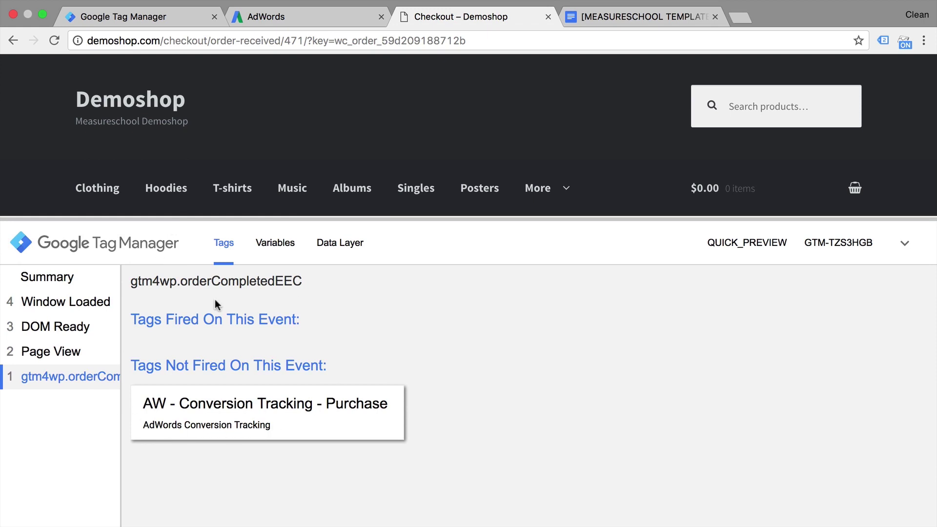
left_click(344, 250)
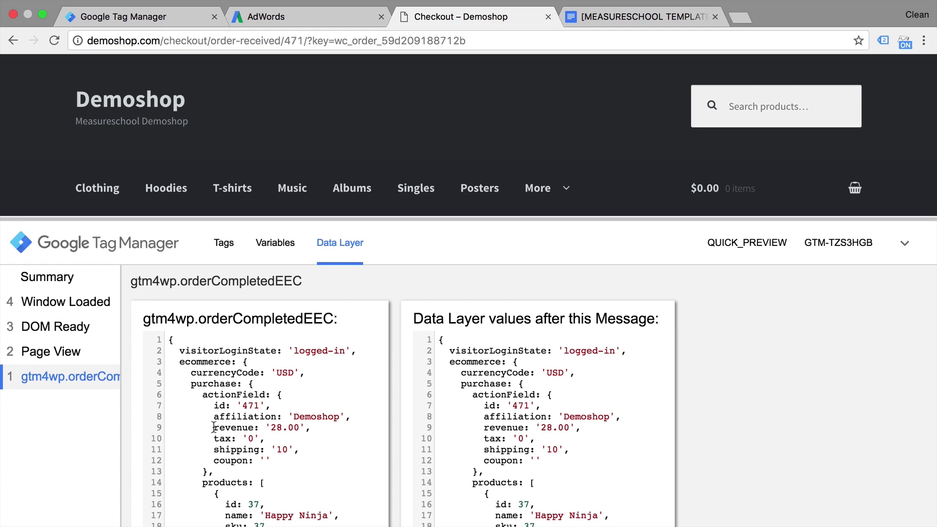
scroll(311, 415, "down", 1)
scroll(311, 414, "down", 2)
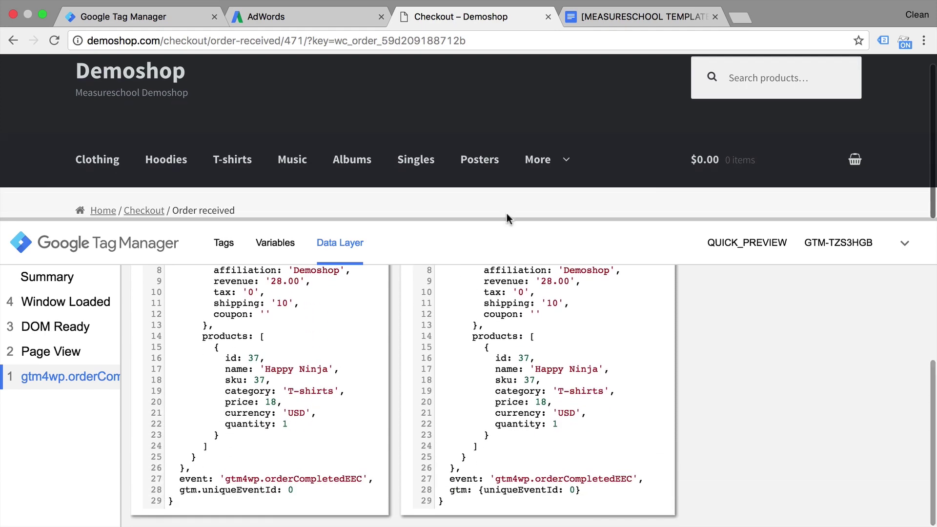
left_click(618, 19)
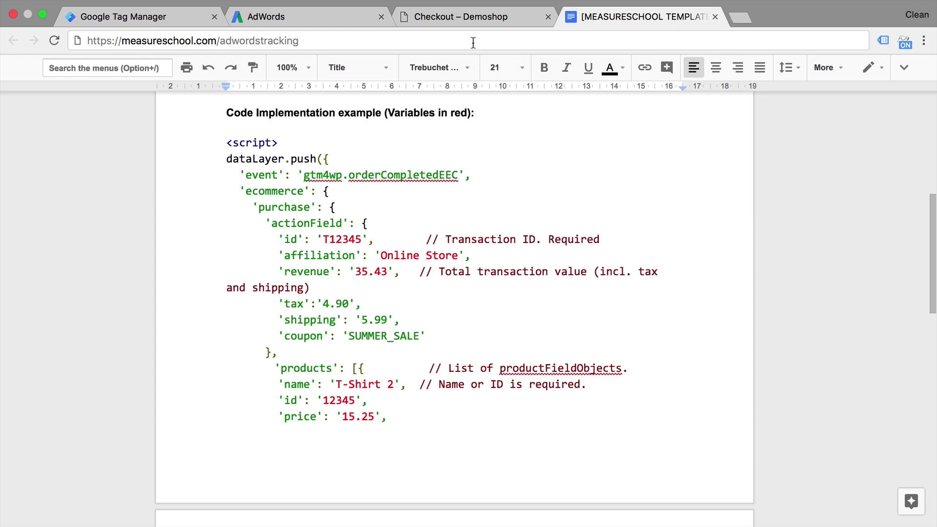
Review order 471's Variables and Data Layer, showing id '471' and revenue '28.00'.
left_click(469, 15)
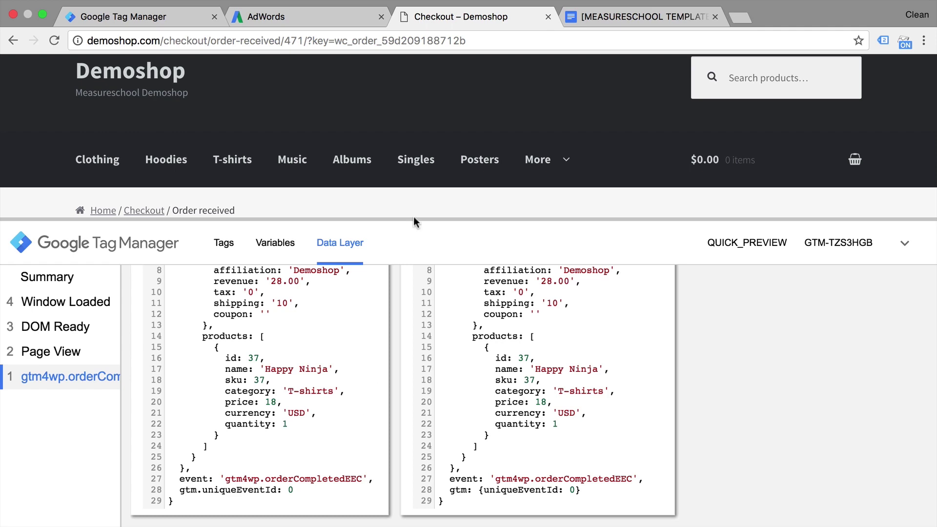
scroll(370, 171, "down", 6)
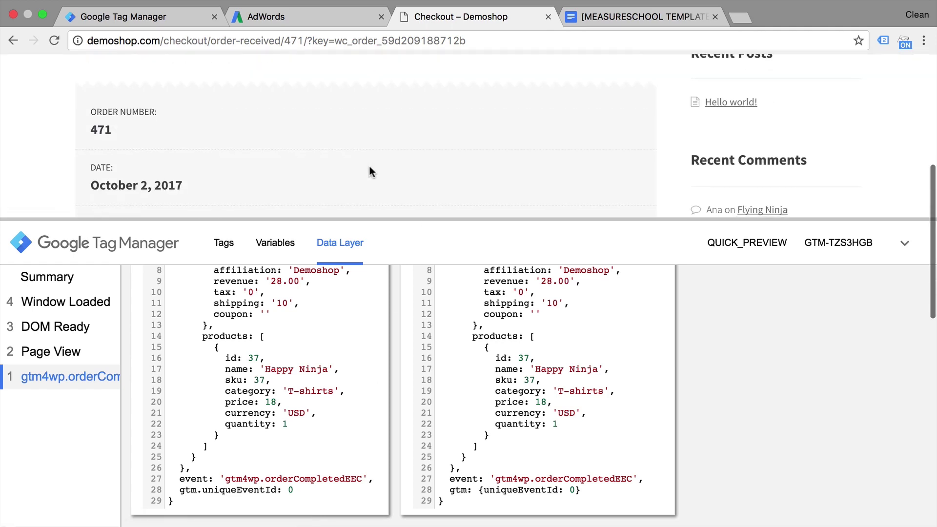
scroll(370, 171, "down", 2)
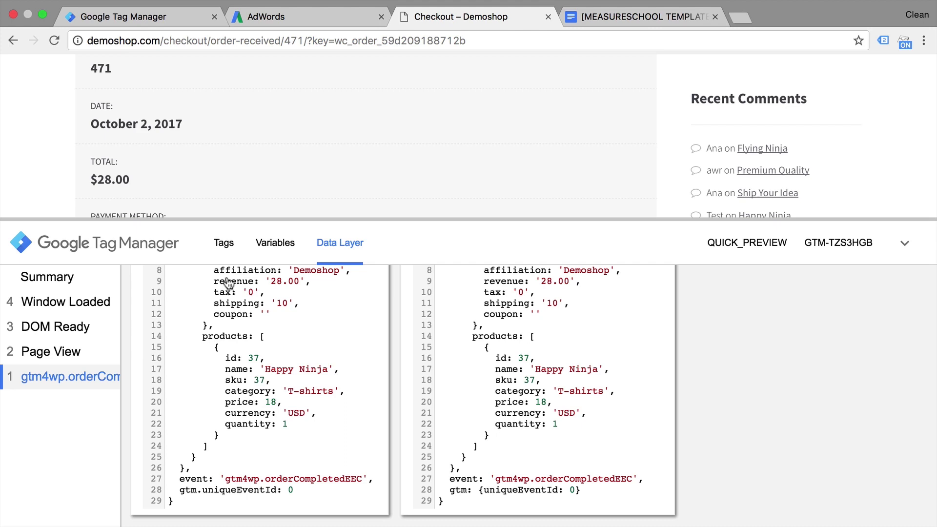
scroll(232, 460, "up", 3)
scroll(232, 460, "up", 2)
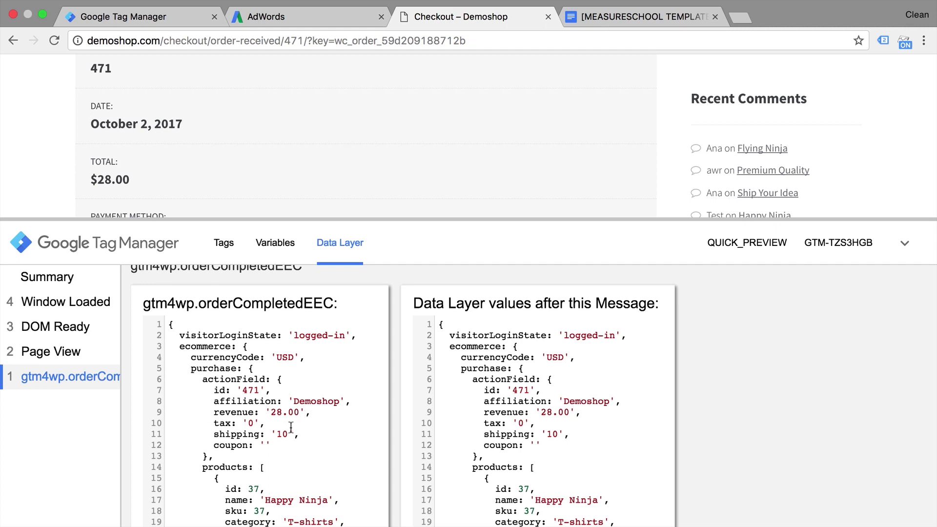
left_click(275, 245)
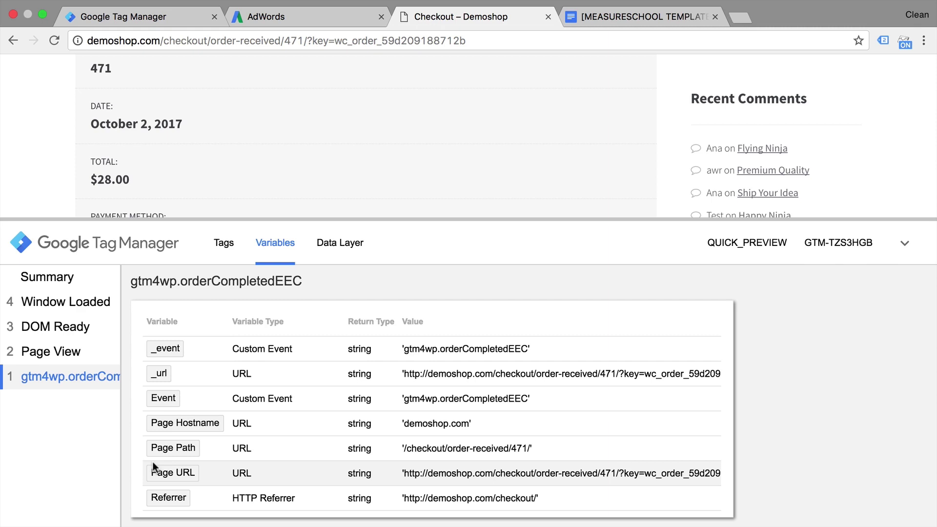
left_click(355, 243)
scroll(213, 462, "down", 3)
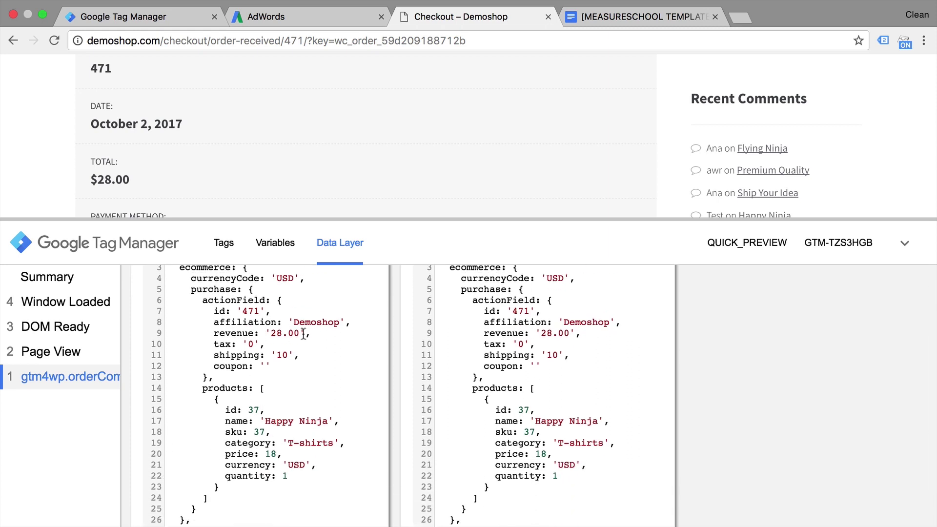
scroll(303, 331, "up", 2)
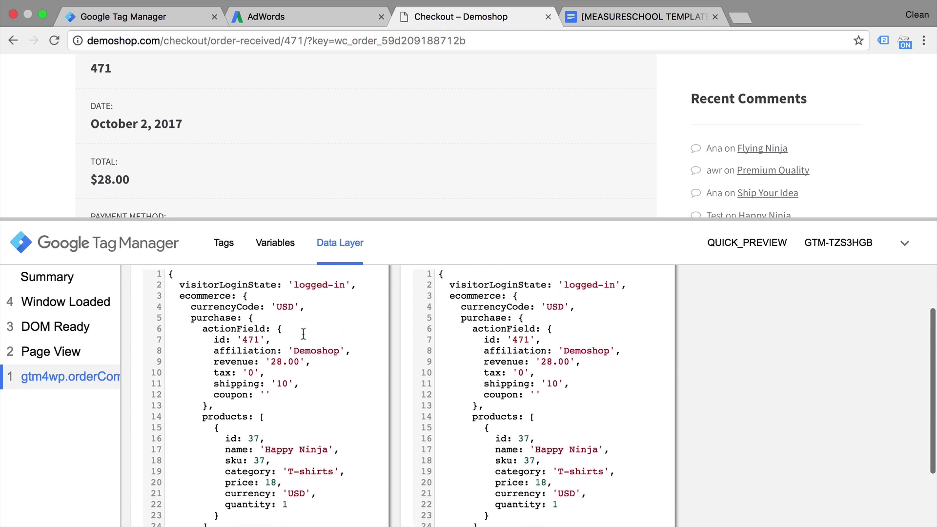
Create a new user-defined variable named 'dlv - total' of type Data Layer Variable.
left_click(167, 19)
left_click(62, 380)
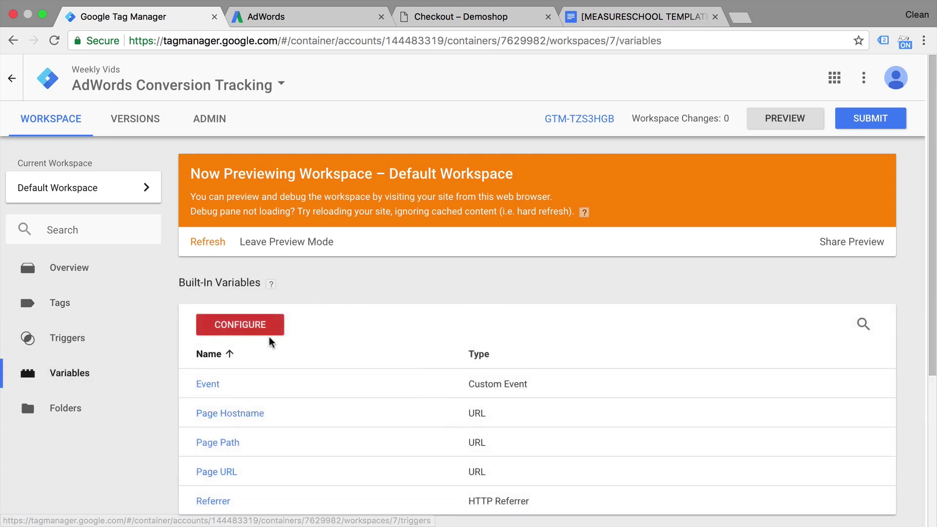
scroll(267, 340, "down", 5)
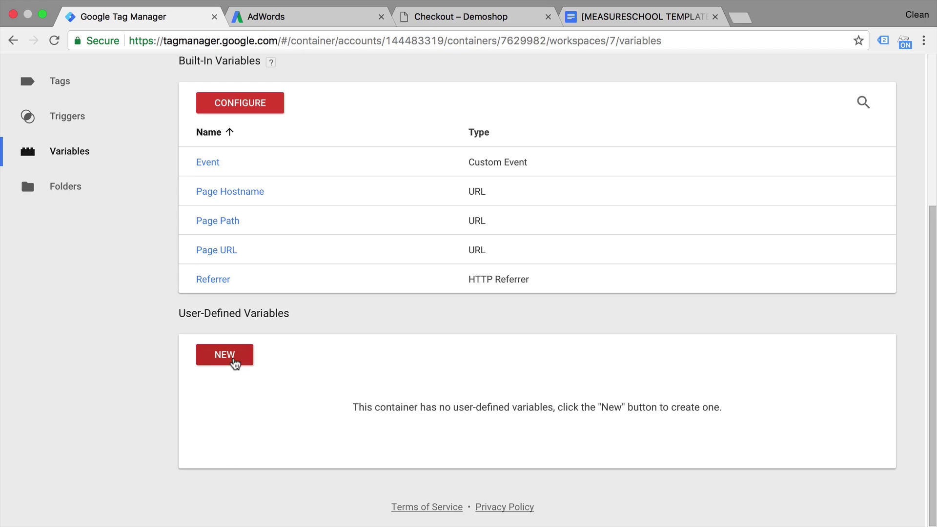
left_click(235, 362)
left_click(230, 68)
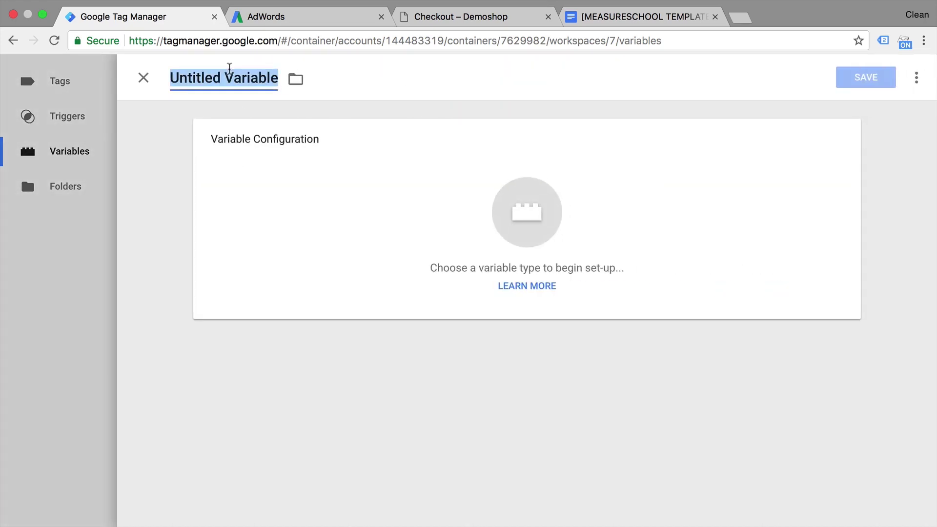
type("dlv")
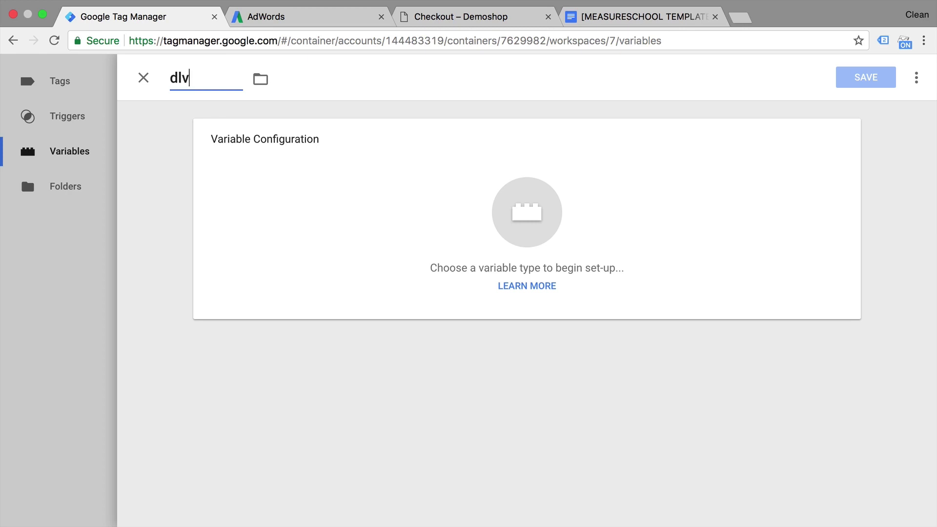
type(" - total")
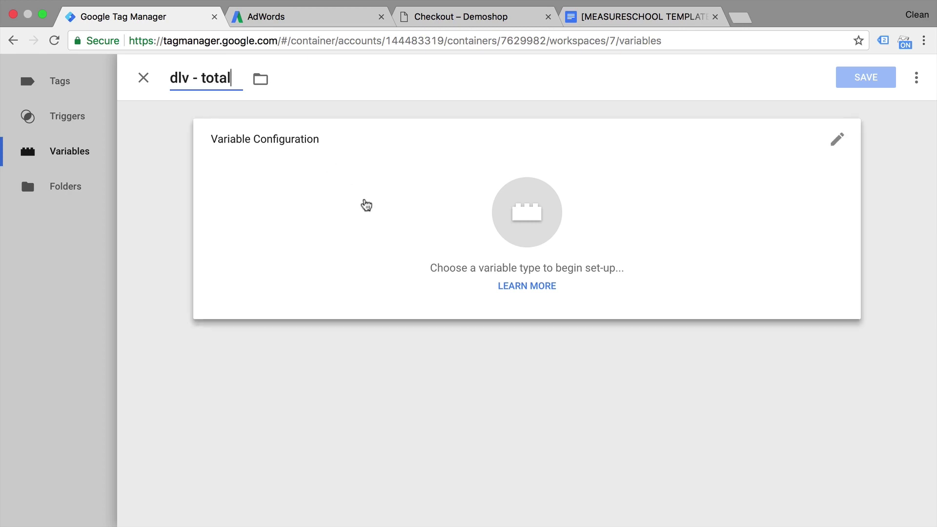
left_click(366, 205)
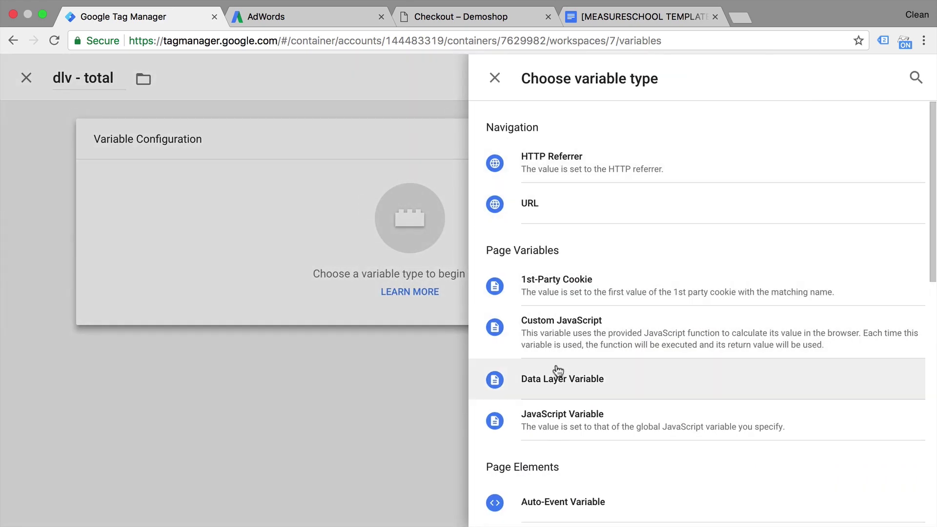
left_click(551, 395)
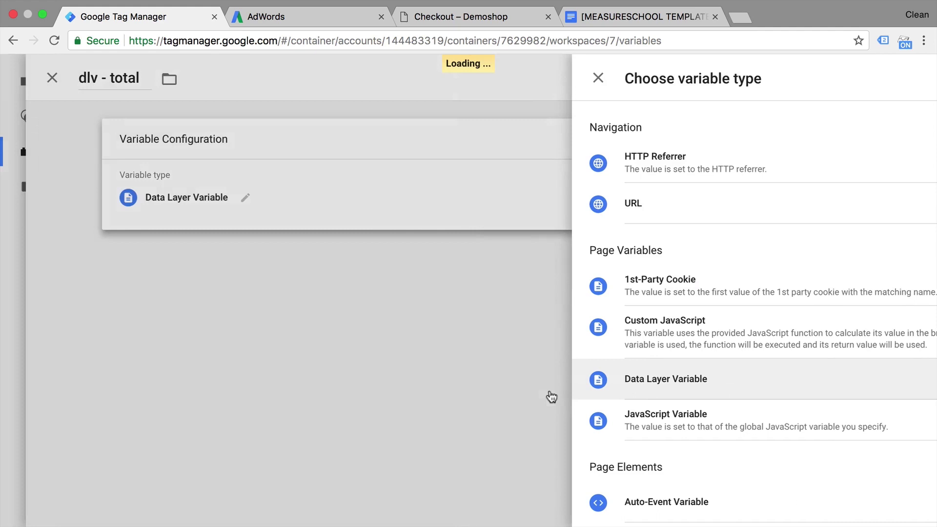
left_click(305, 244)
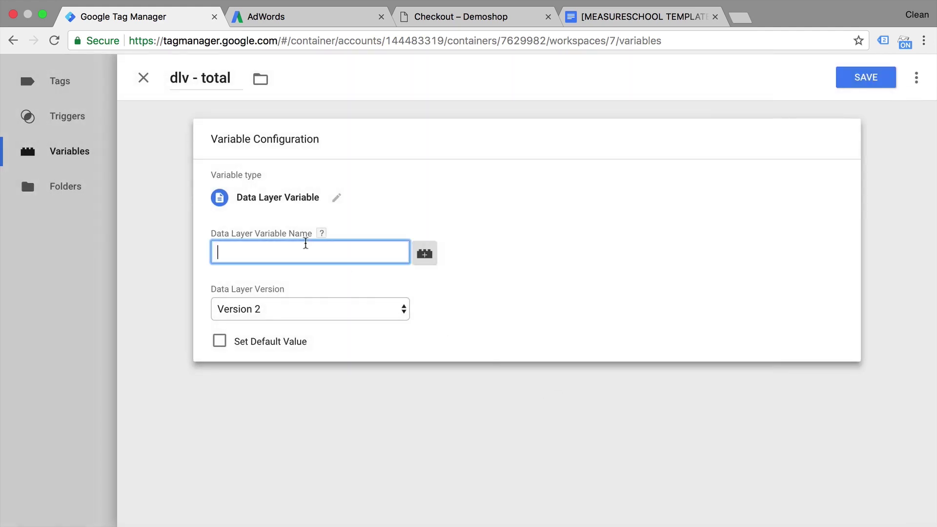
Set 'dlv - total' to ecommerce.purchase.actionField.revenue, copied from the order's data layer, and save it.
left_click(475, 19)
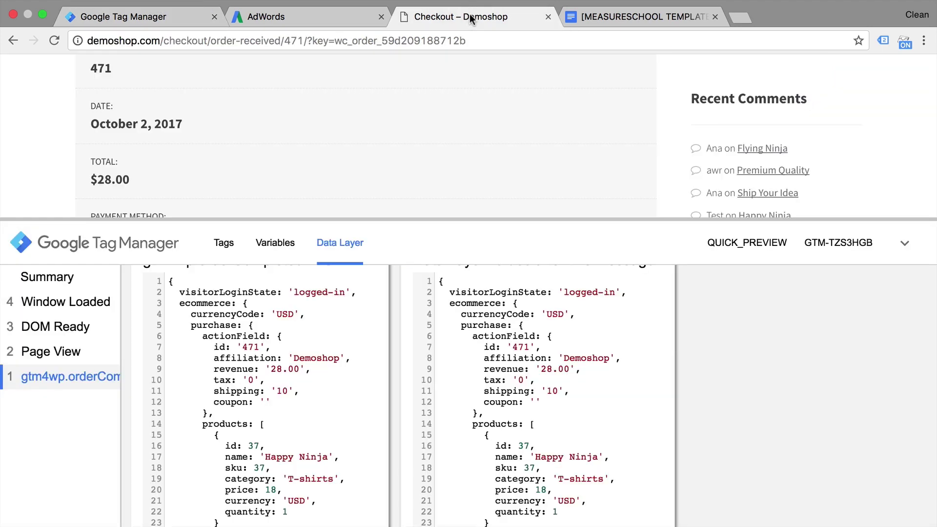
scroll(286, 350, "up", 2)
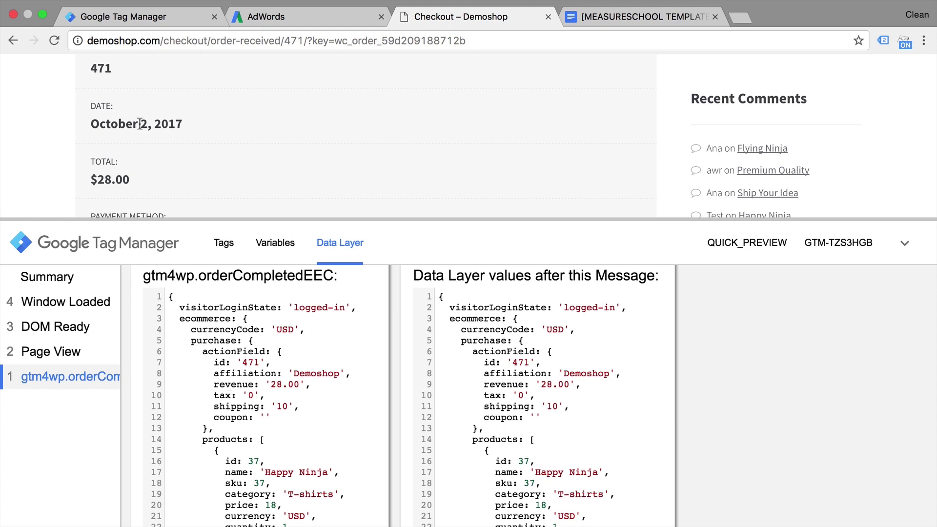
left_click(123, 17)
type("ec")
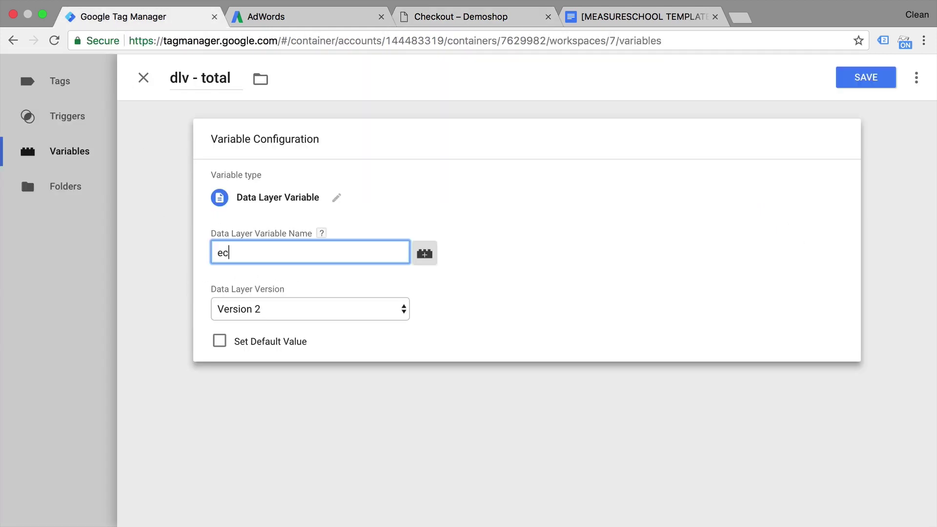
type("ommerce.purchase.")
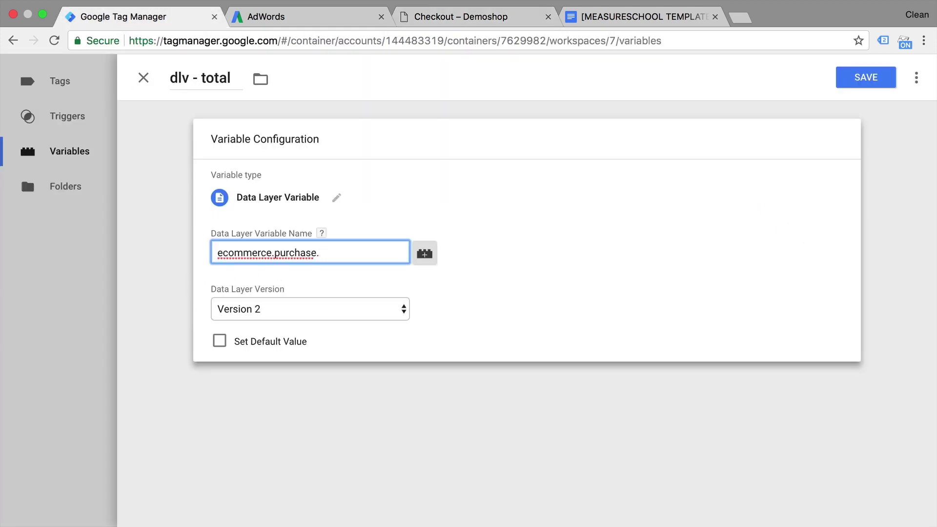
type("actionField.revenue")
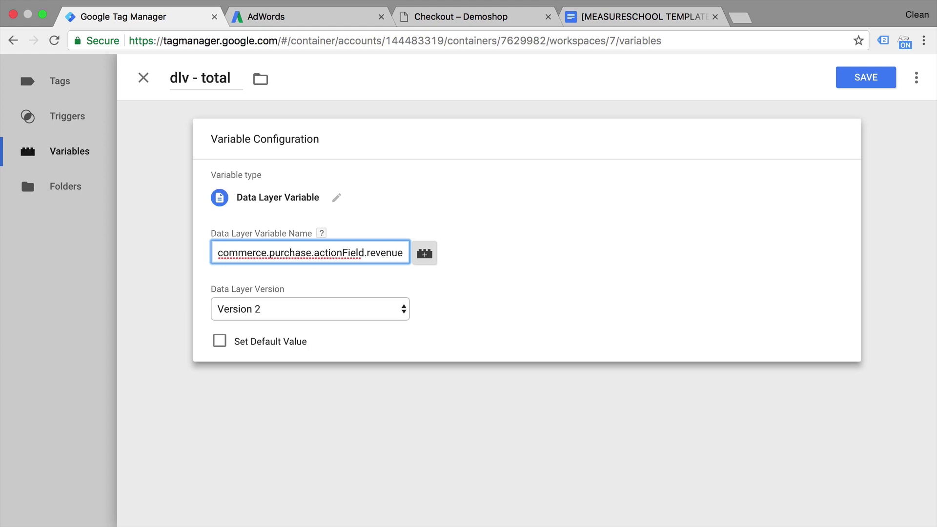
left_click(245, 250)
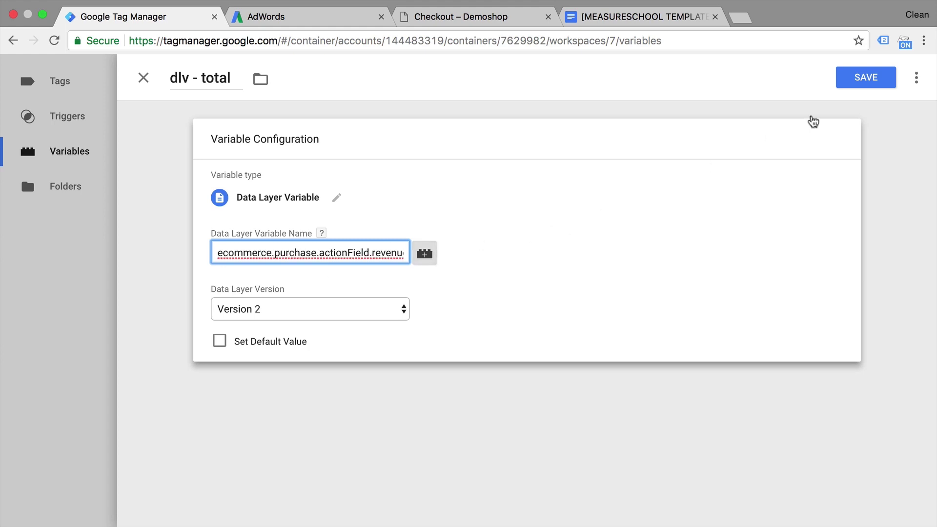
left_click(876, 81)
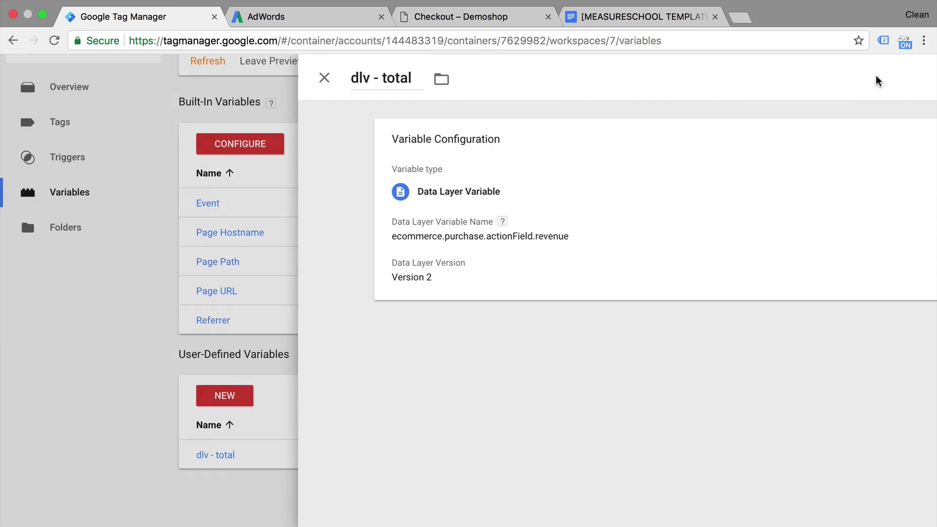
scroll(427, 201, "up", 4)
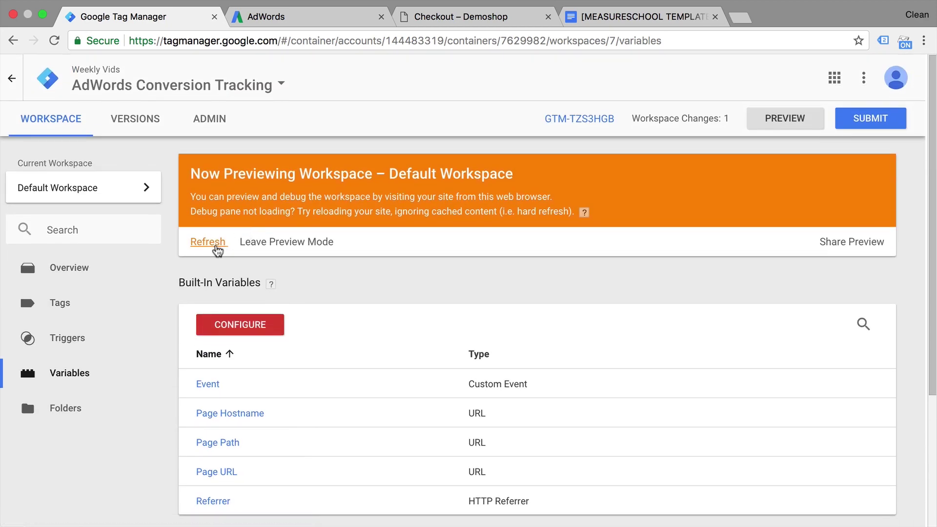
Refresh the preview and reload the order page so the saved variable is included.
left_click(216, 247)
left_click(460, 16)
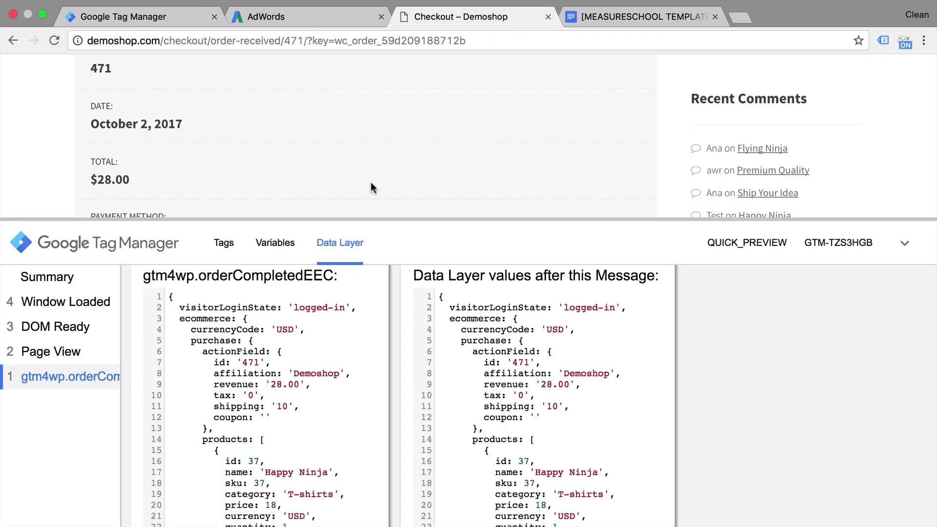
key("super+r")
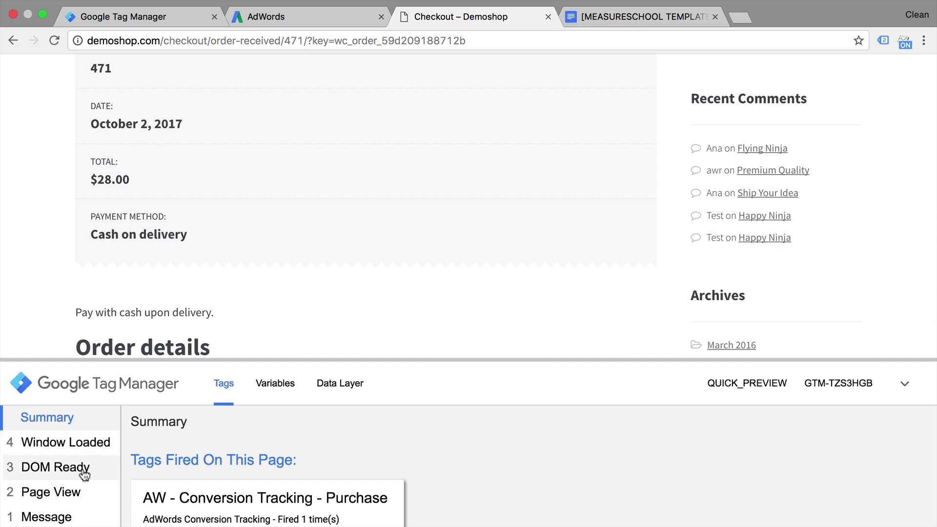
scroll(254, 287, "up", 10)
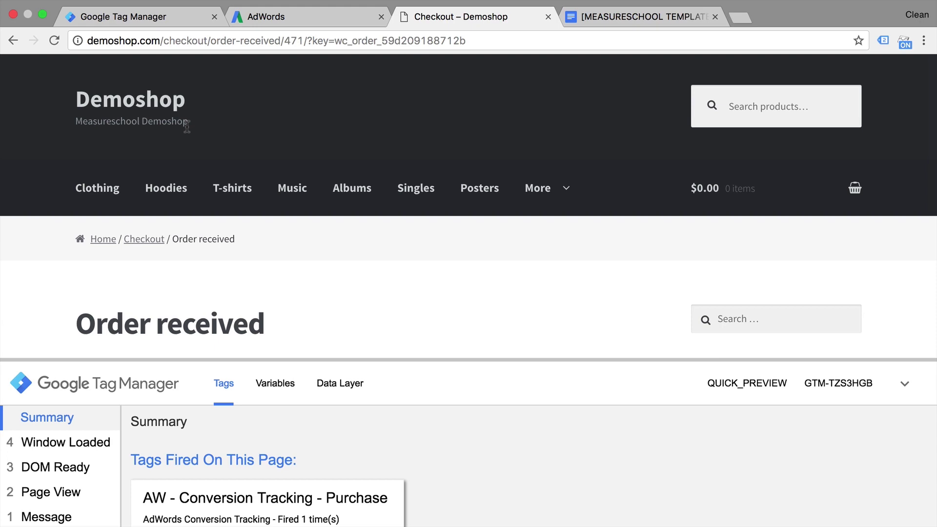
Add the $18 Happy Ninja T-shirt to the cart and place the test order.
left_click(128, 102)
scroll(399, 200, "down", 1)
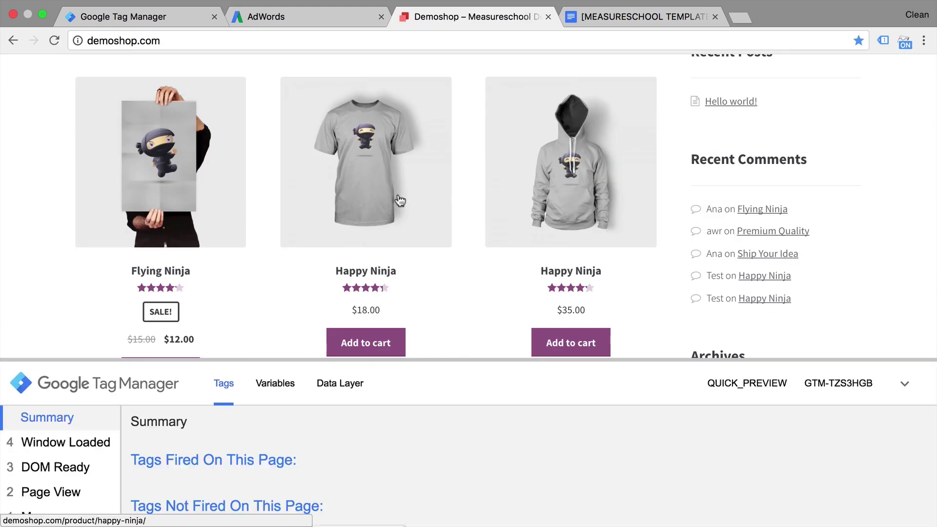
left_click(377, 341)
scroll(371, 339, "down", 2)
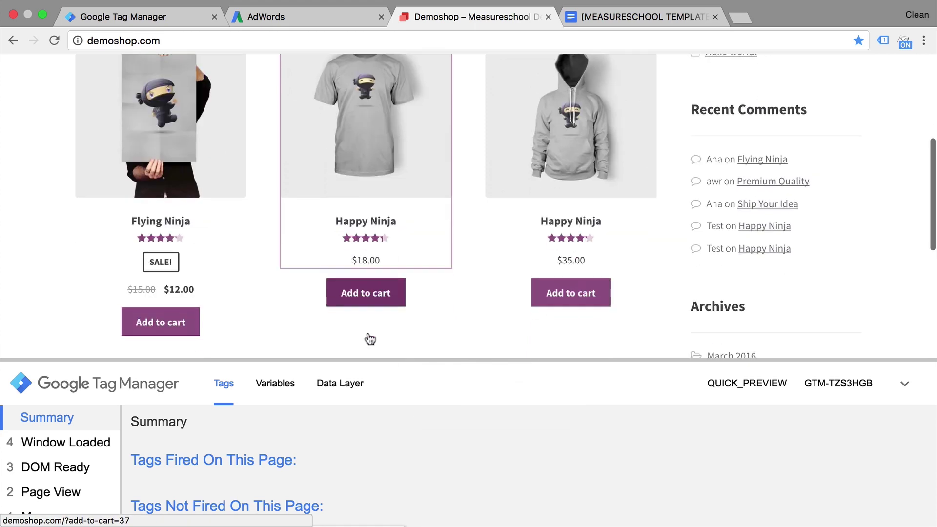
left_click(371, 310)
scroll(581, 270, "down", 10)
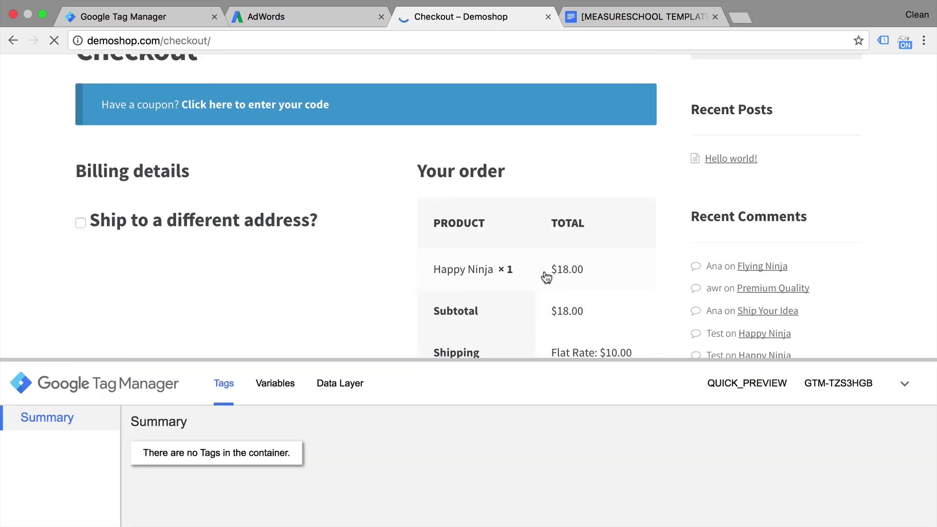
scroll(547, 293, "down", 5)
left_click(572, 447)
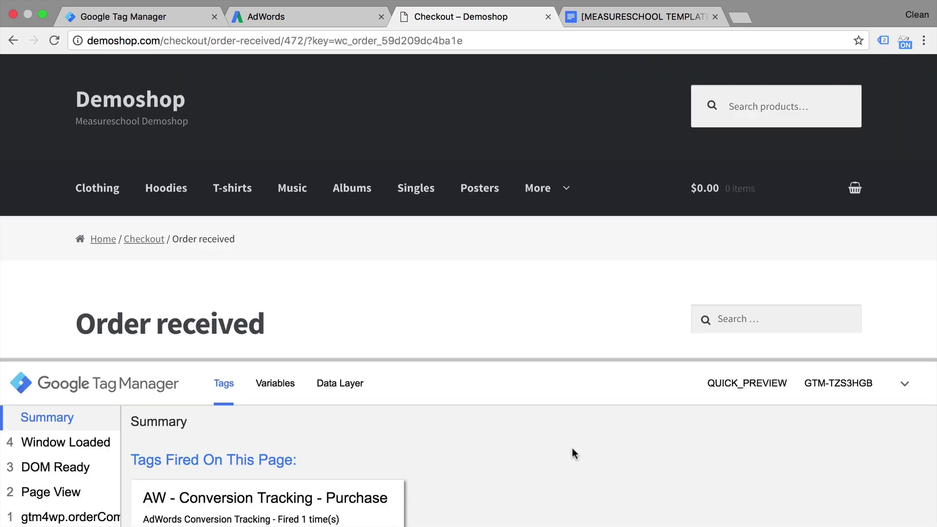
Check the gtm4wp.orderCompletedEEC event's Variables, confirming 'dlv - total' returns '28.00' for order 472.
left_click(77, 521)
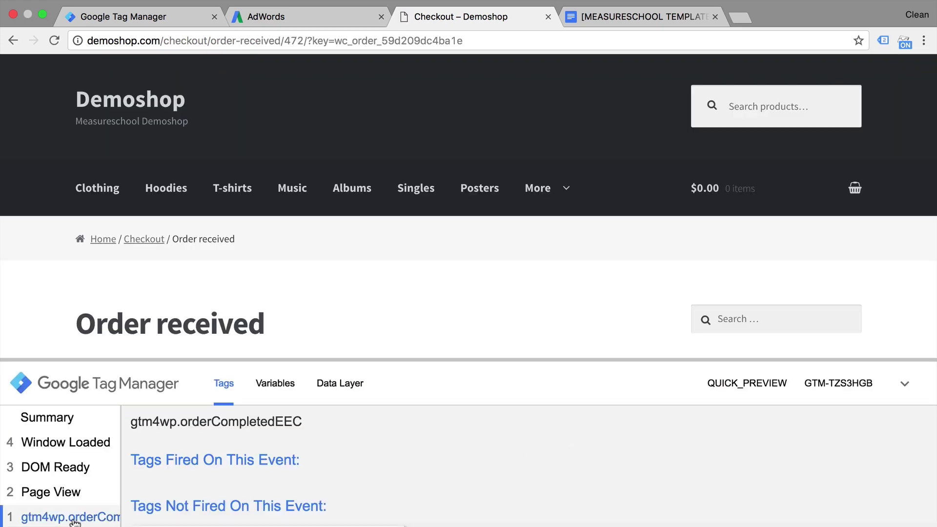
left_click(276, 384)
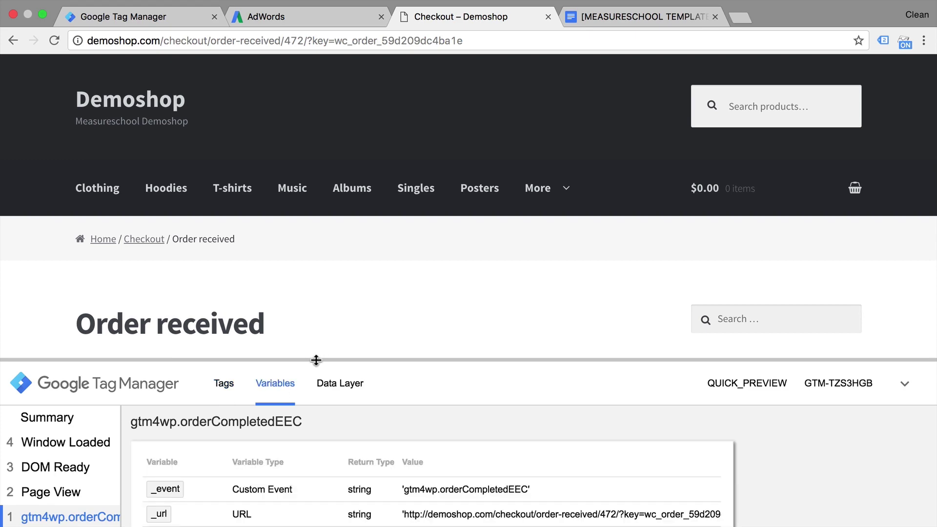
left_click_drag(316, 360, 307, 111)
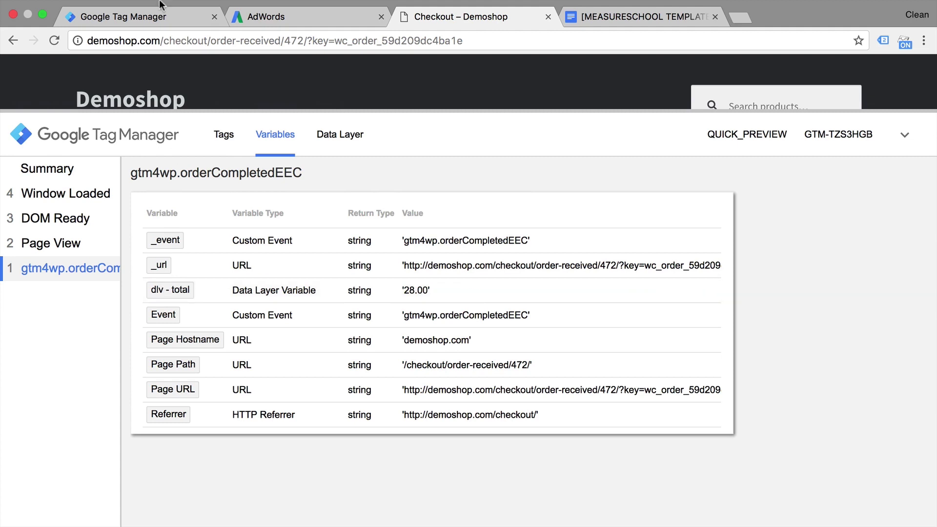
left_click(146, 17)
Give the AW - Conversion Tracking - Purchase tag Conversion Value {{dlv - total}} and Currency Code USD, then save.
left_click(85, 304)
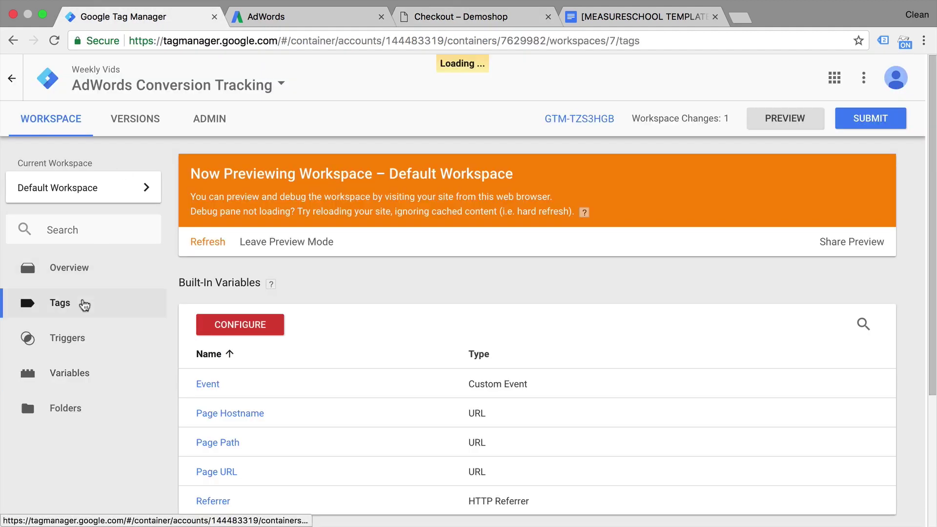
left_click(227, 383)
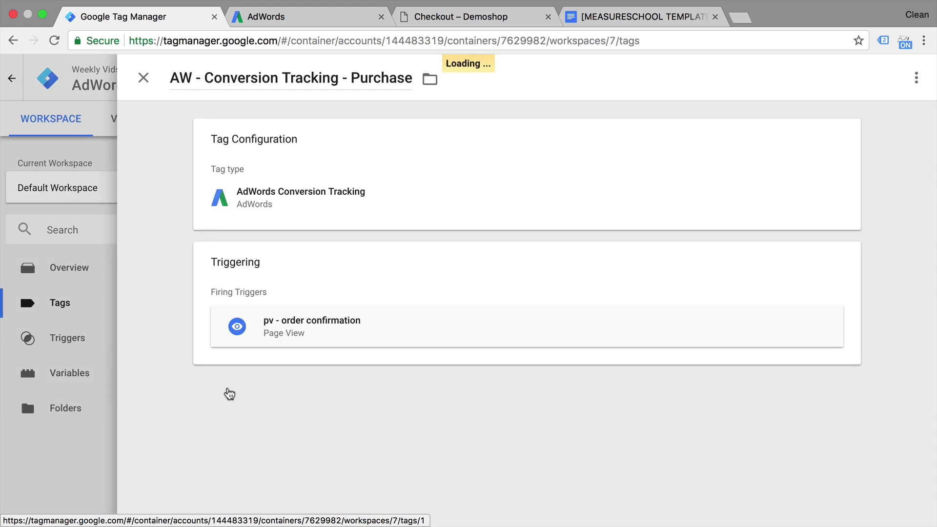
scroll(331, 270, "down", 3)
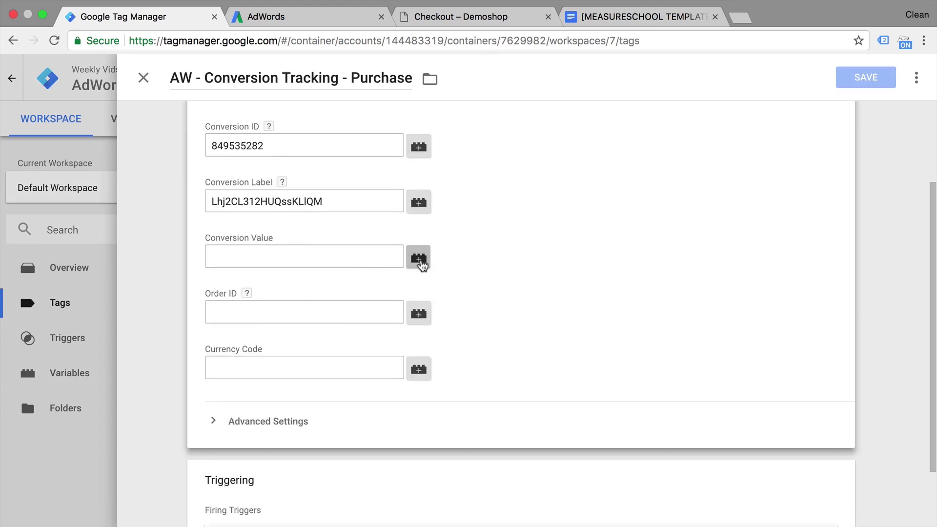
left_click(420, 258)
left_click(276, 148)
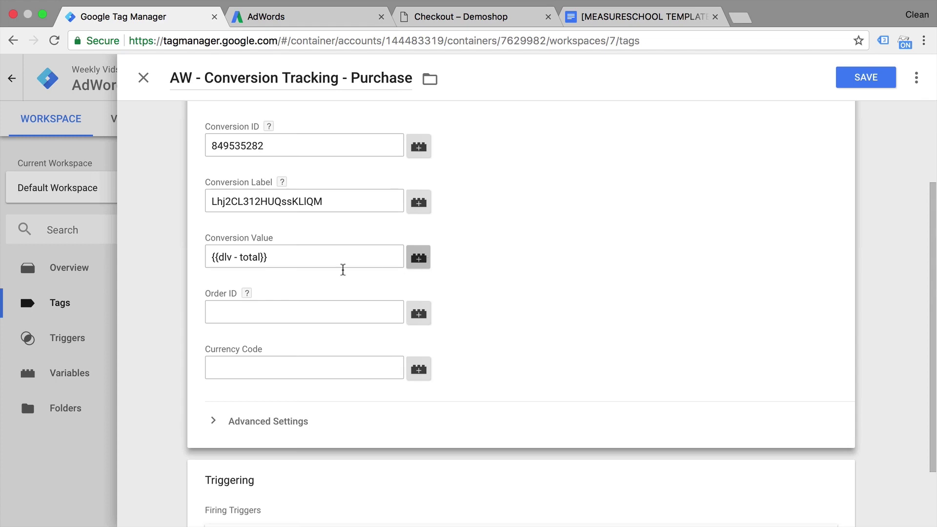
left_click(218, 259)
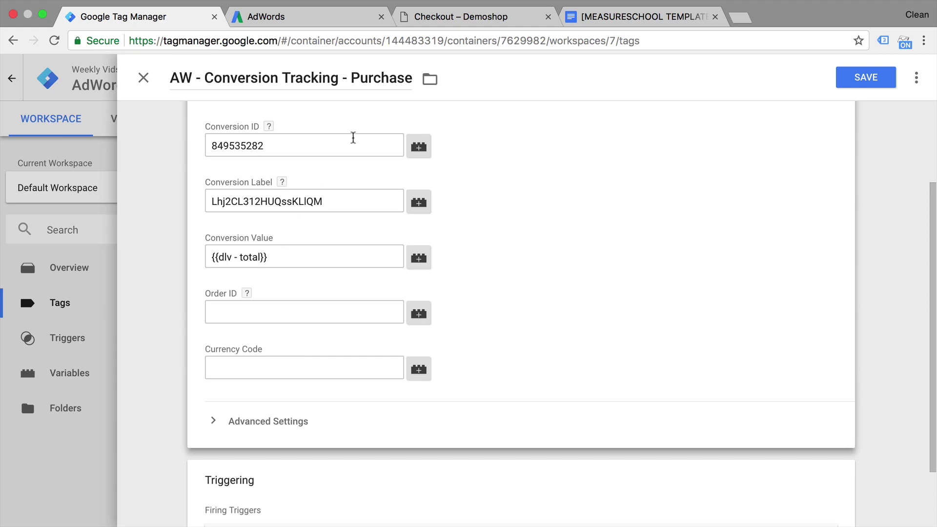
left_click(449, 22)
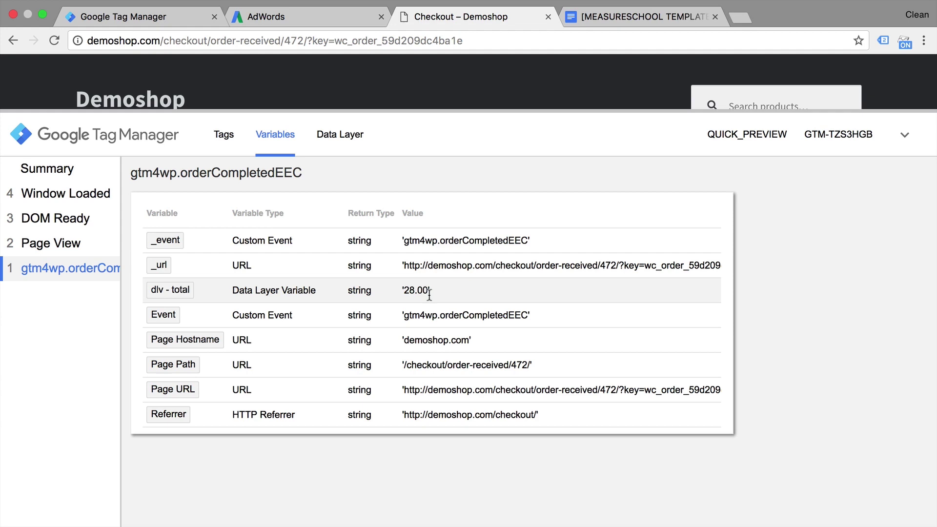
left_click(150, 22)
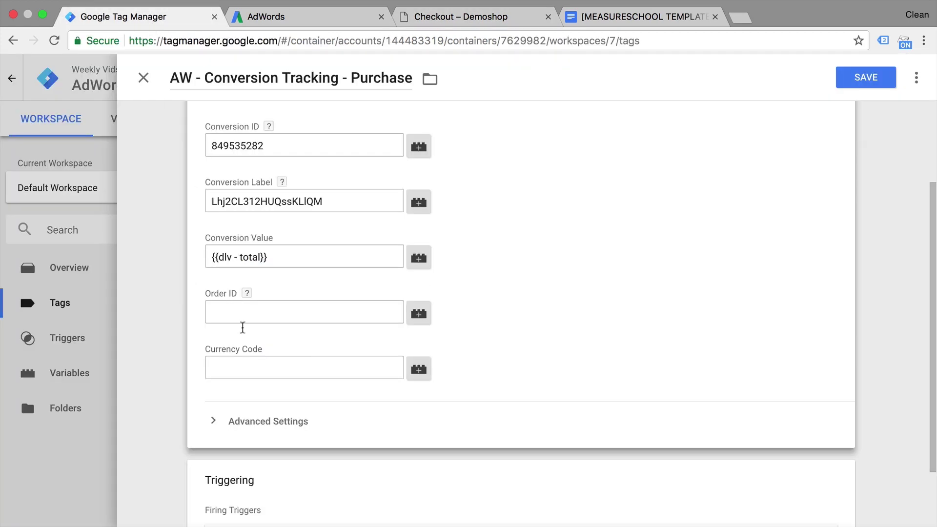
left_click(241, 368)
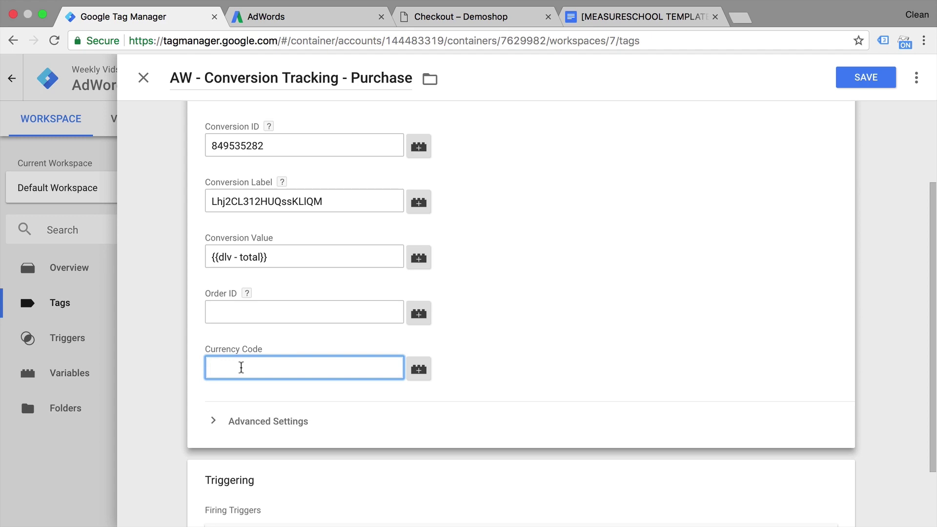
type("USD")
left_click(153, 372)
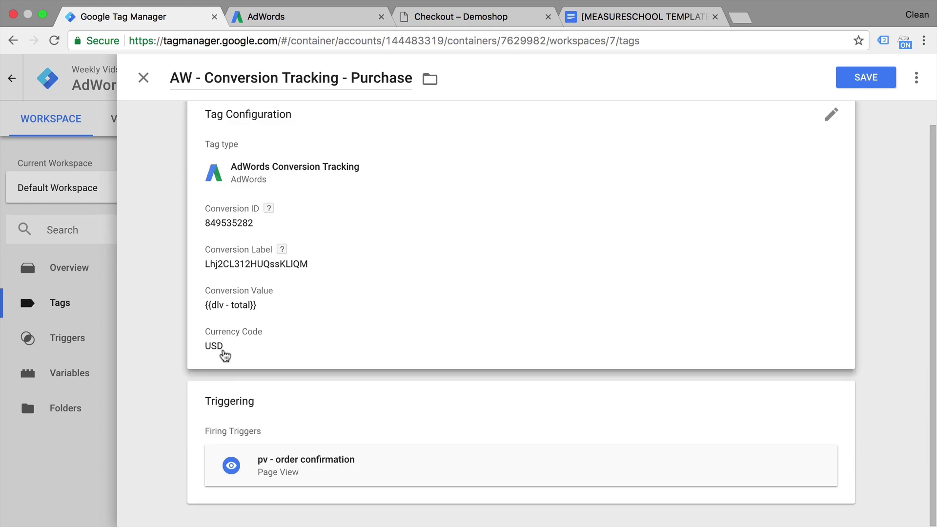
left_click(861, 87)
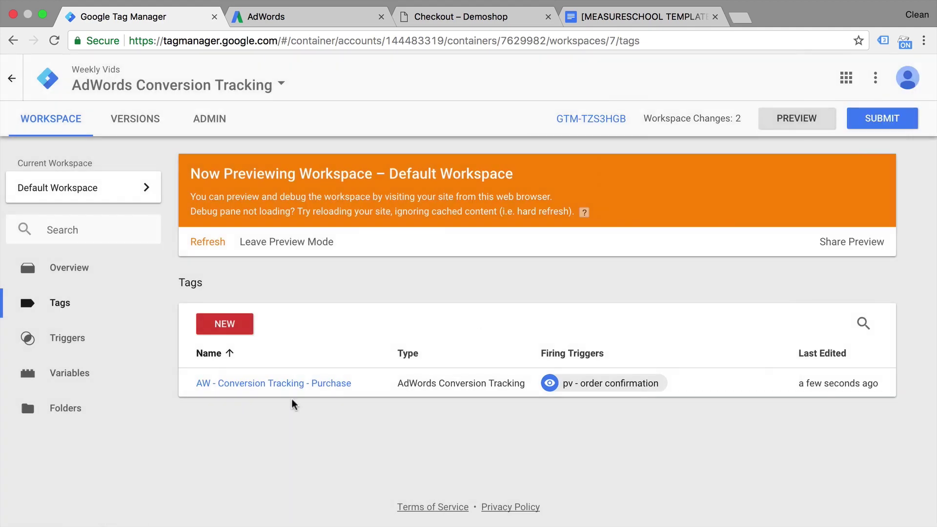
left_click(291, 385)
scroll(355, 395, "down", 1)
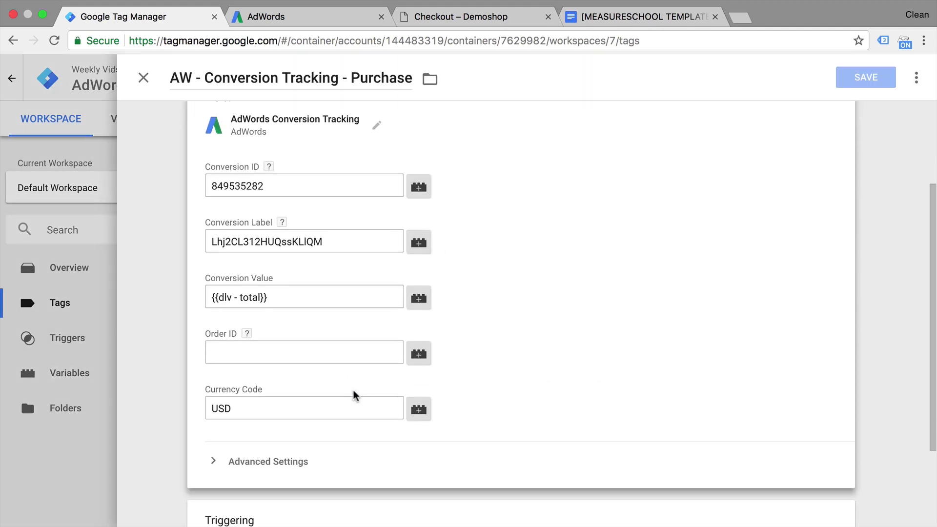
mouse_move(247, 338)
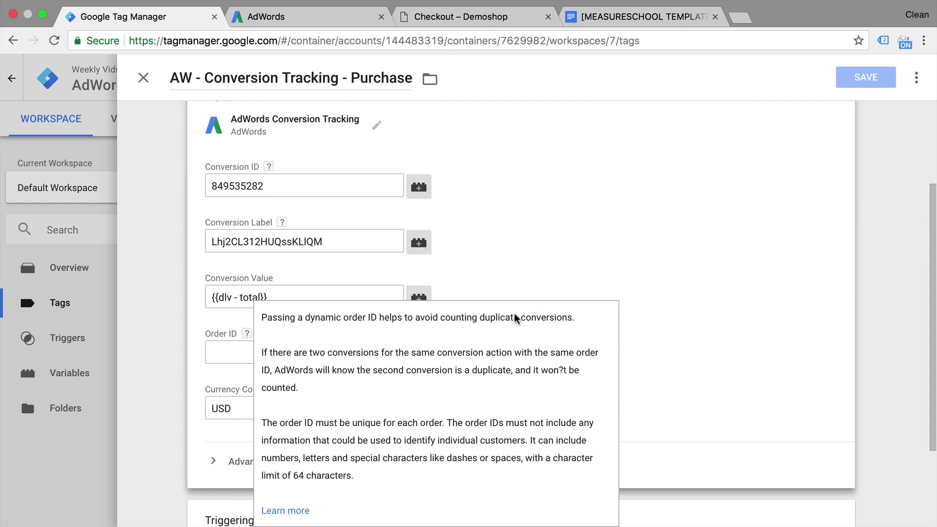
left_click(230, 359)
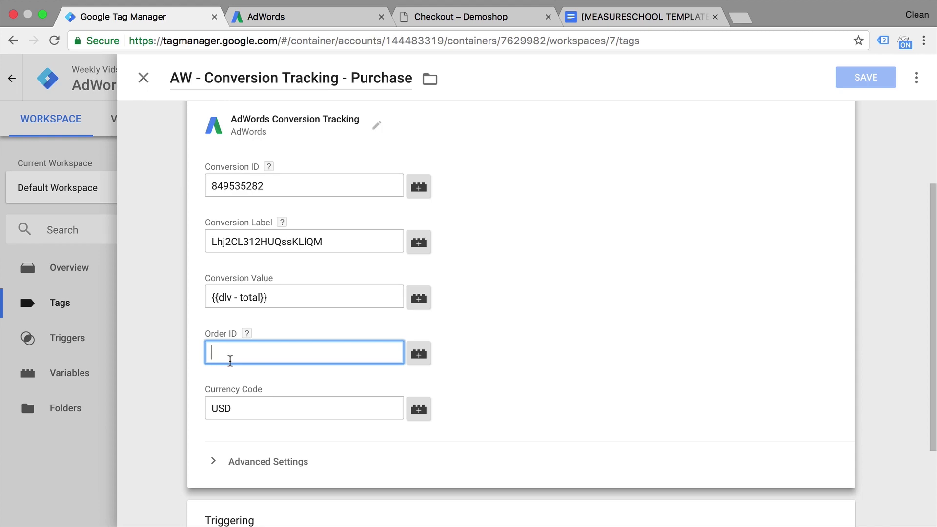
left_click(473, 17)
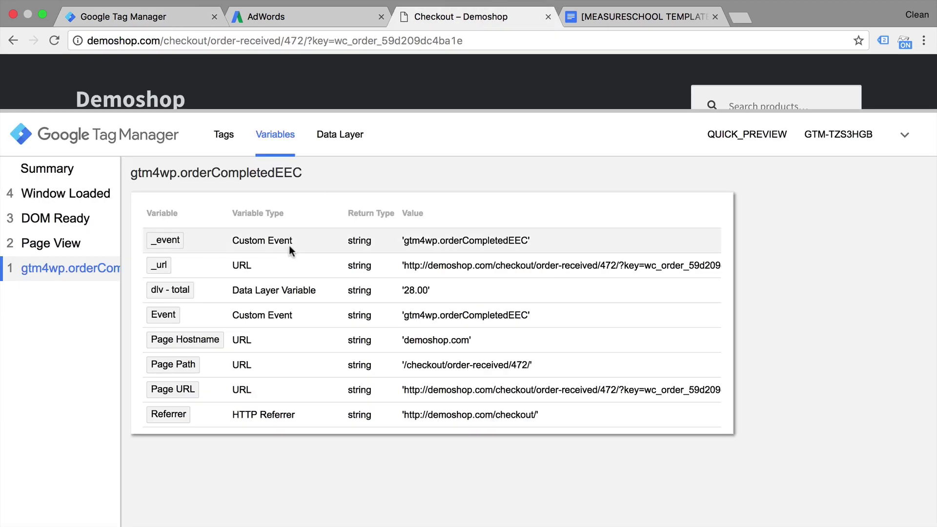
left_click(347, 142)
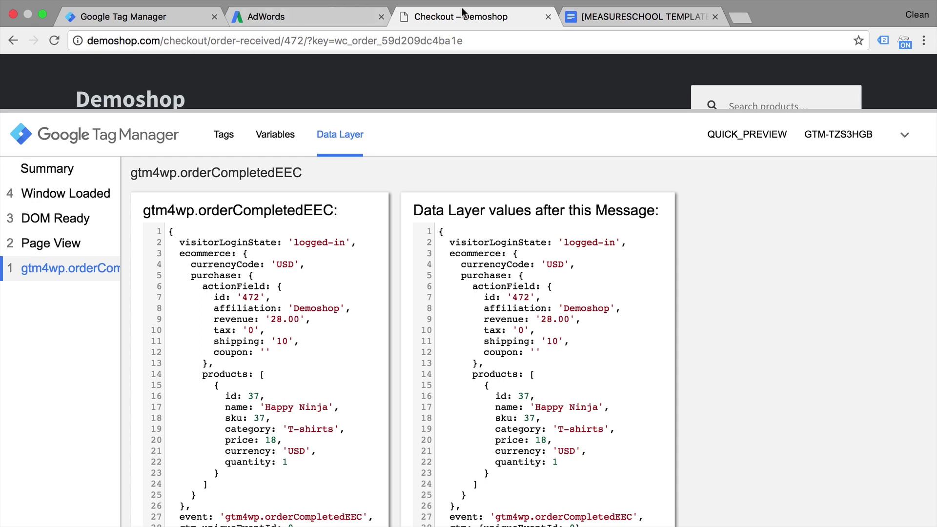
left_click(145, 19)
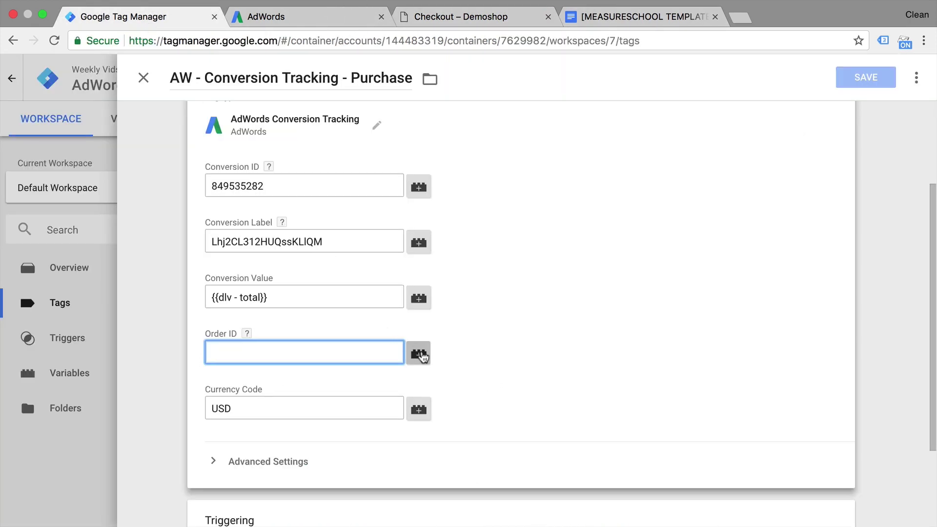
Create data layer variable dlv - id reading ecommerce.purchase.actionField.id as the Order ID, and save the tag.
left_click(421, 355)
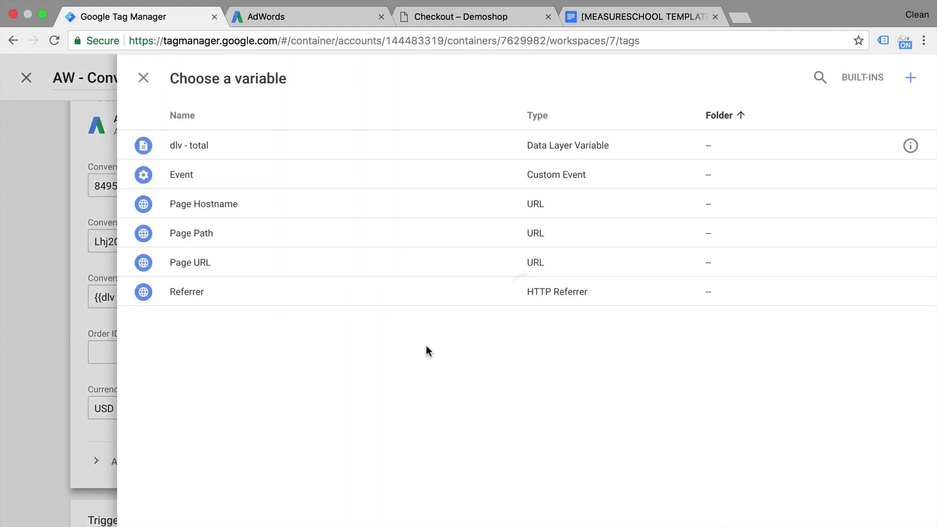
left_click(911, 79)
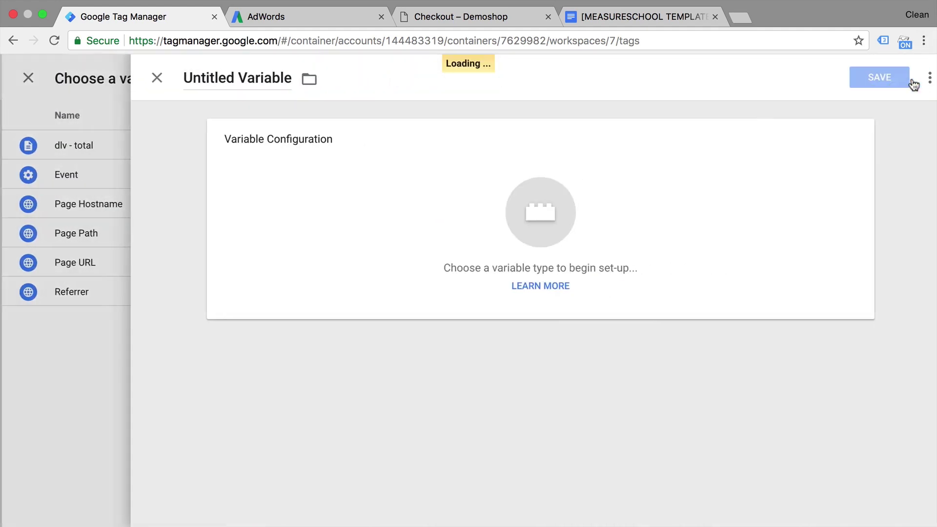
triple_click(215, 71)
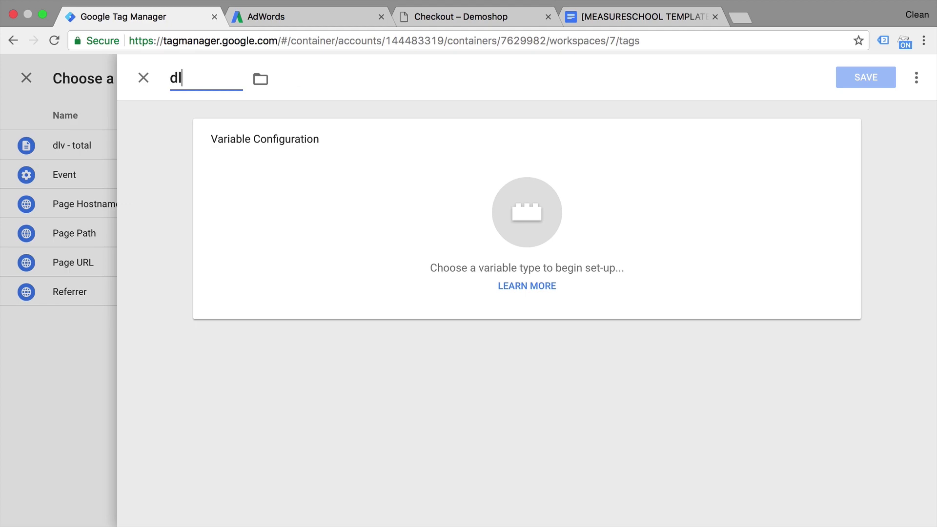
type("id")
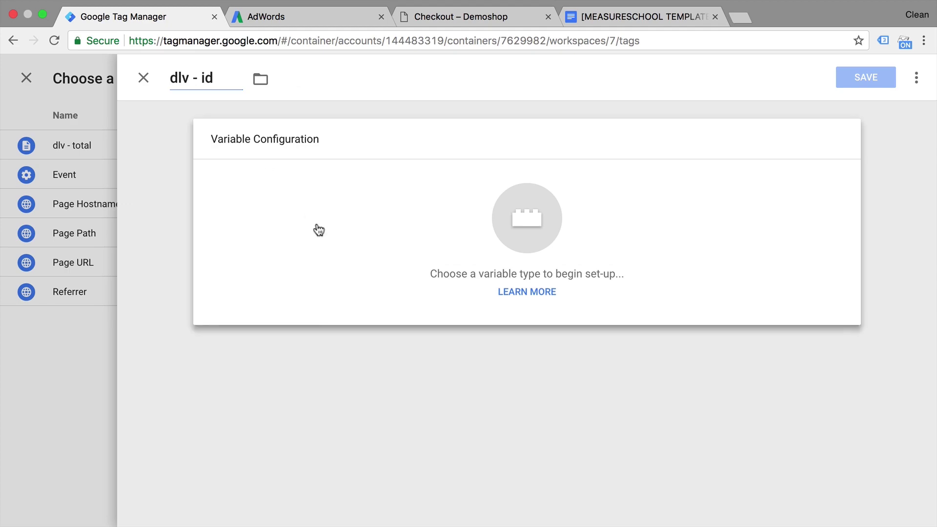
left_click(316, 228)
left_click(672, 390)
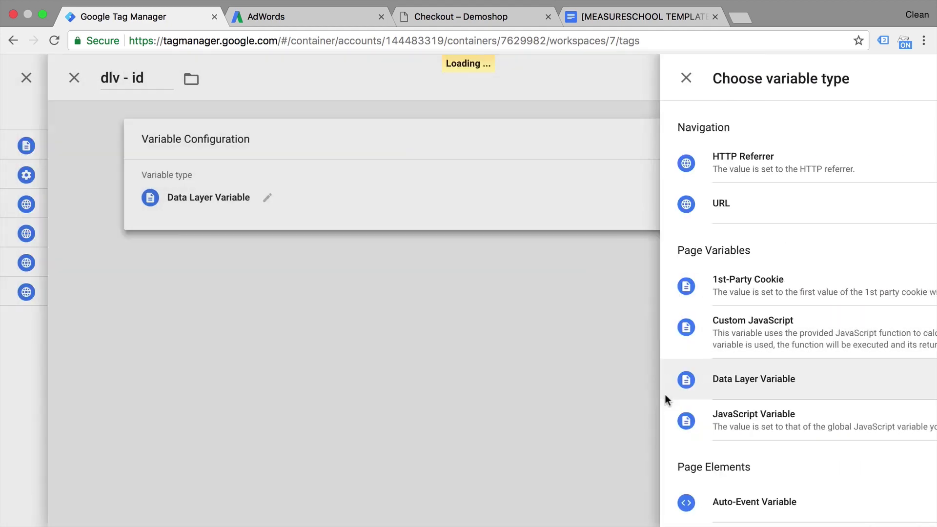
left_click(225, 243)
type("eco")
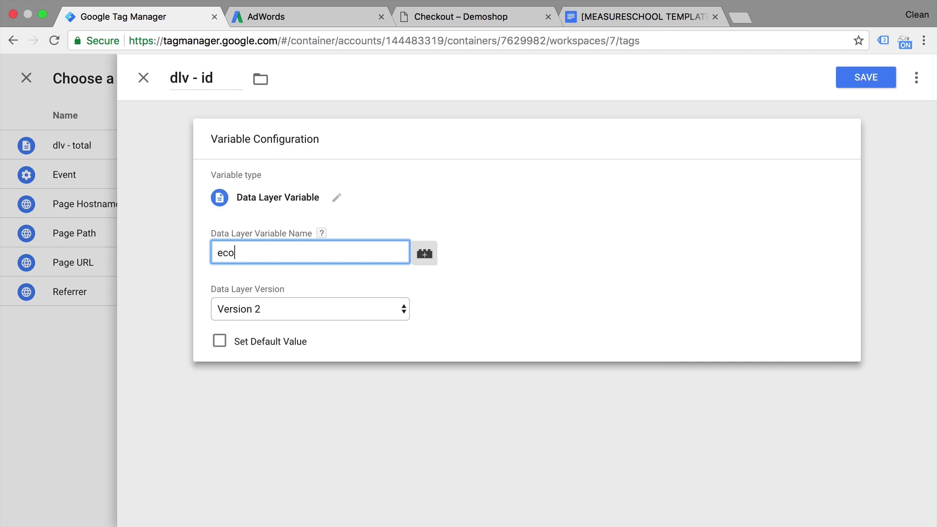
type("mmerce.purchase.actionField.id")
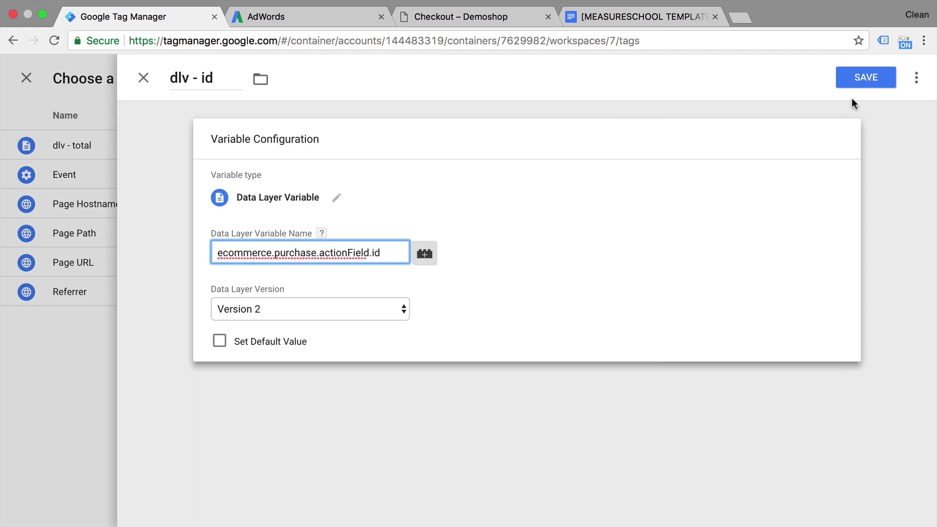
left_click(857, 84)
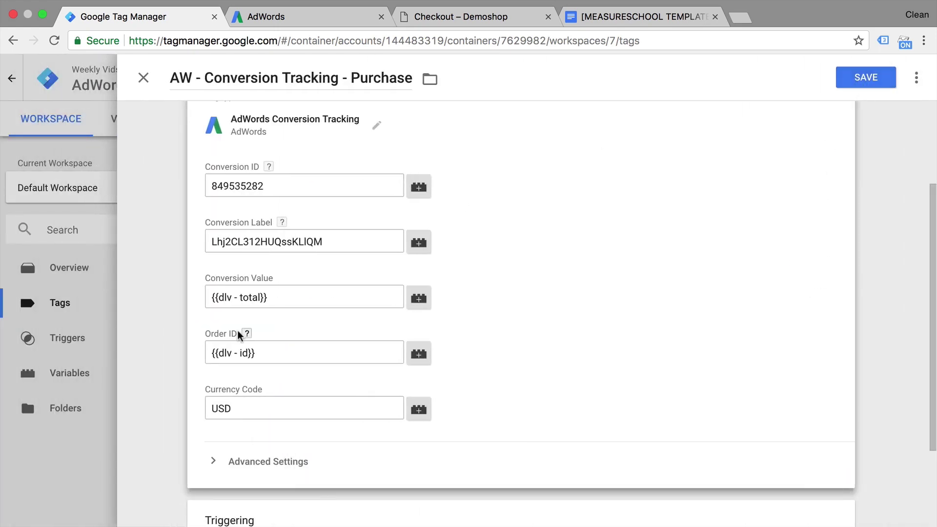
left_click(862, 90)
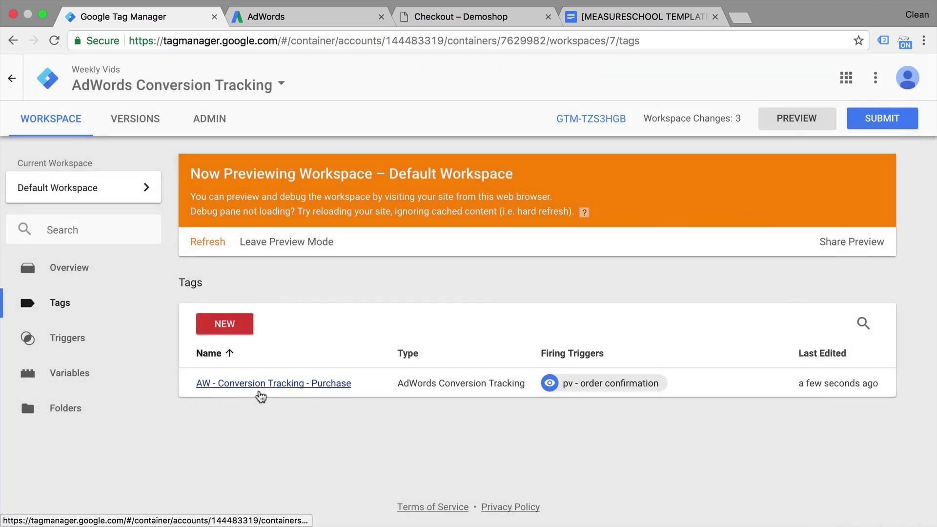
Open the Purchase conversion action's settings for editing in AdWords.
left_click(291, 26)
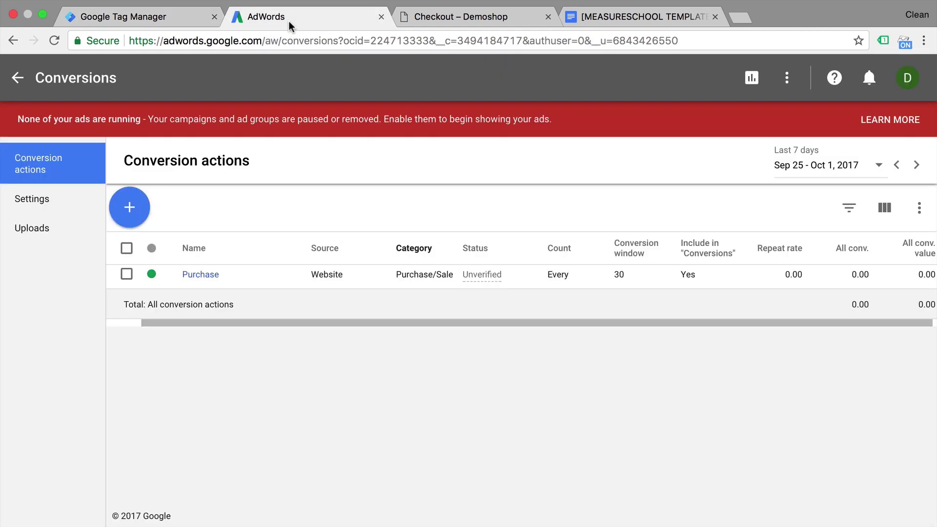
left_click(214, 277)
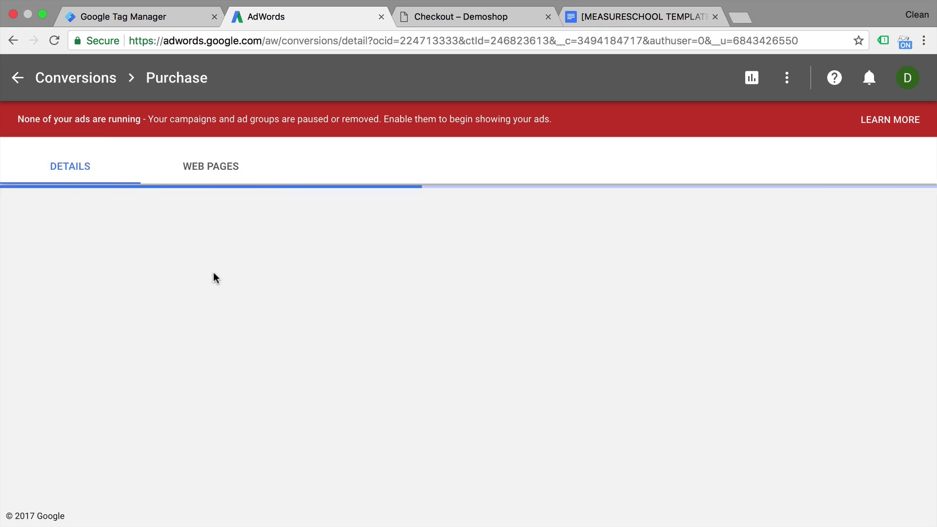
key("super+bracketleft")
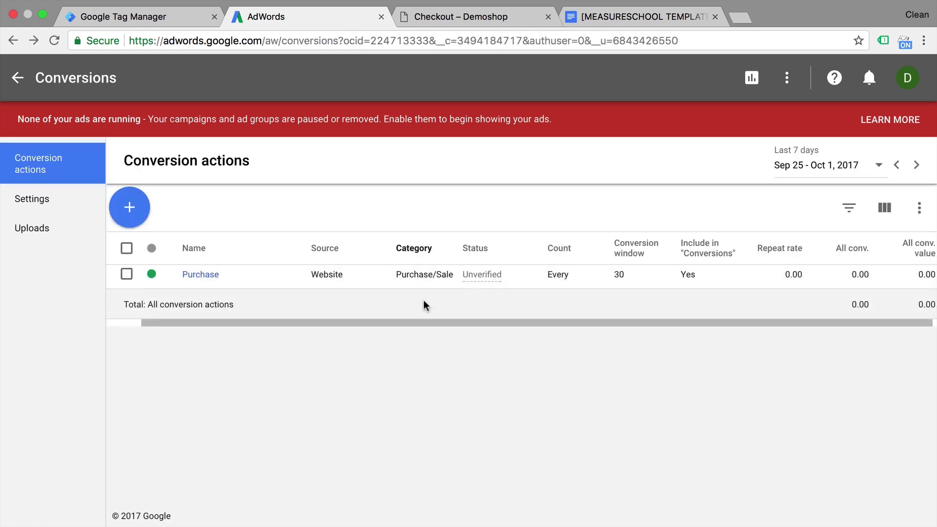
left_click(203, 276)
scroll(781, 451, "down", 3)
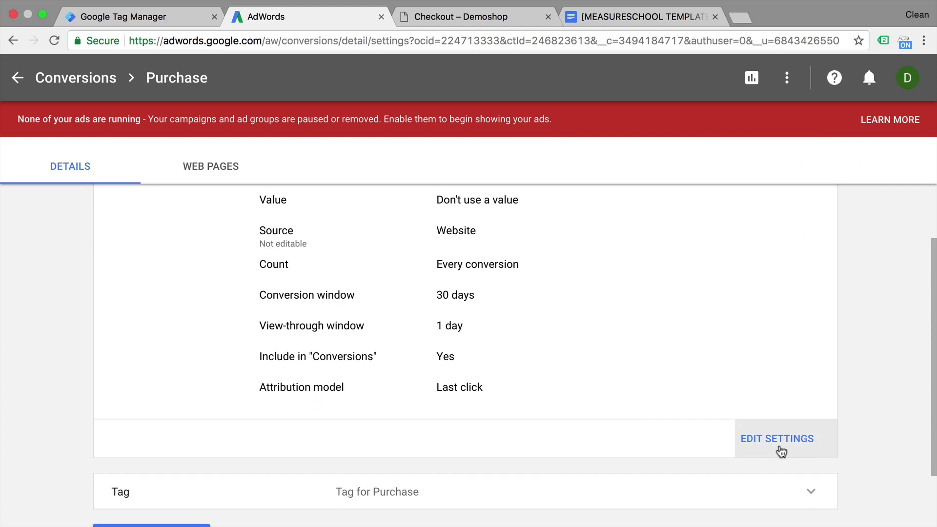
left_click(781, 452)
Choose 'Use different values for each conversion' with a default value of 1.
left_click(294, 291)
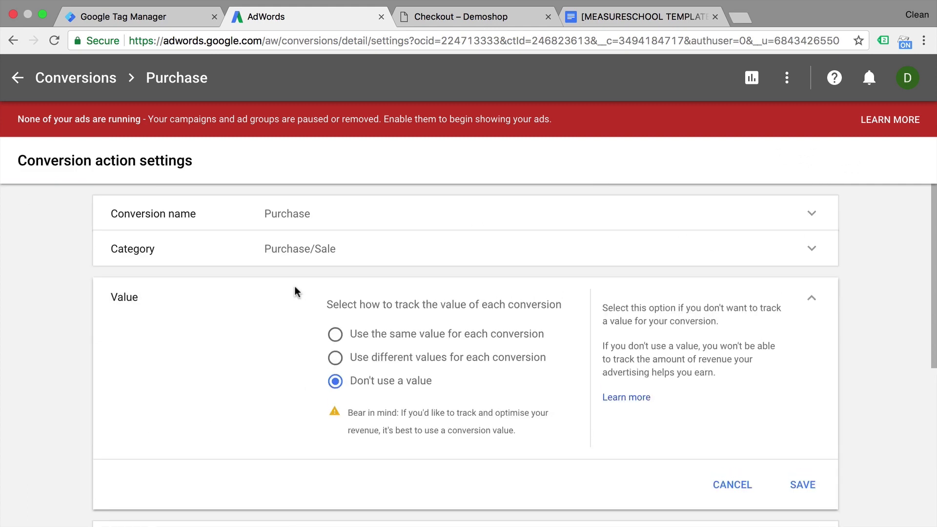
left_click(335, 359)
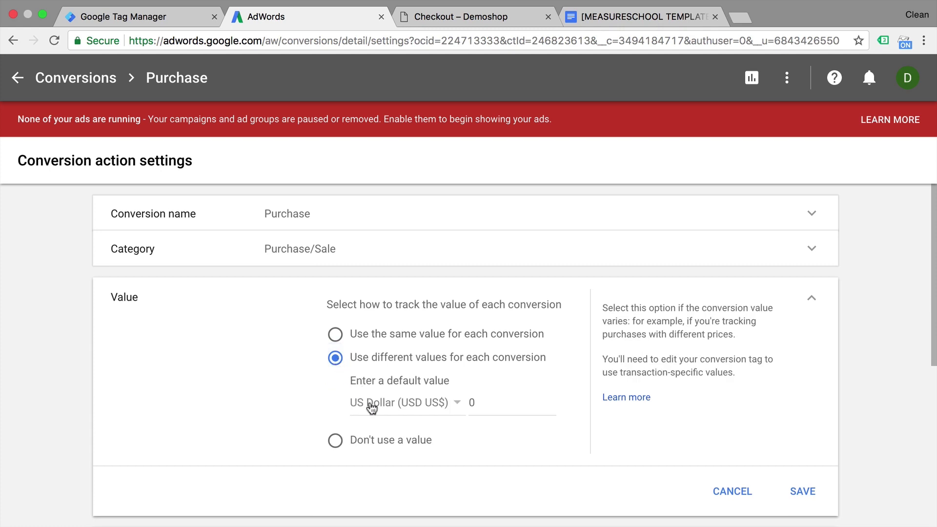
left_click(815, 493)
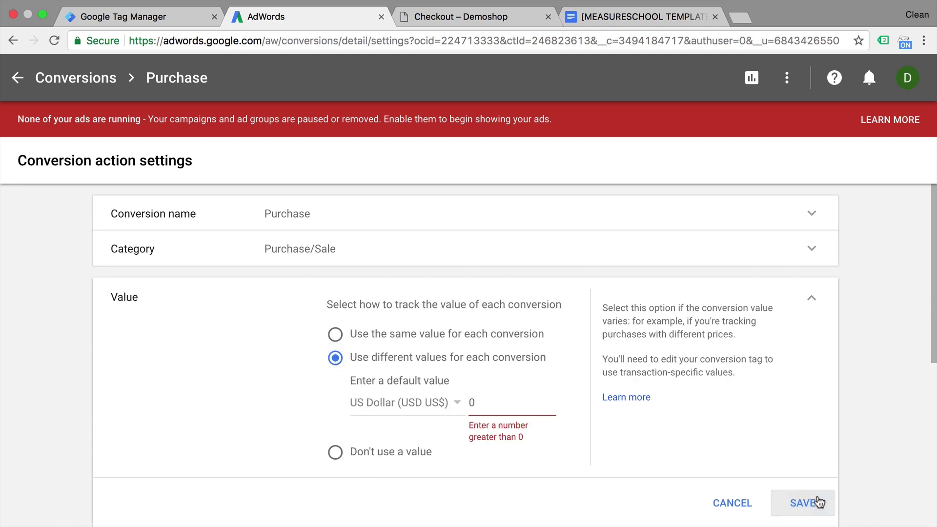
double_click(521, 402)
type("1")
left_click(783, 490)
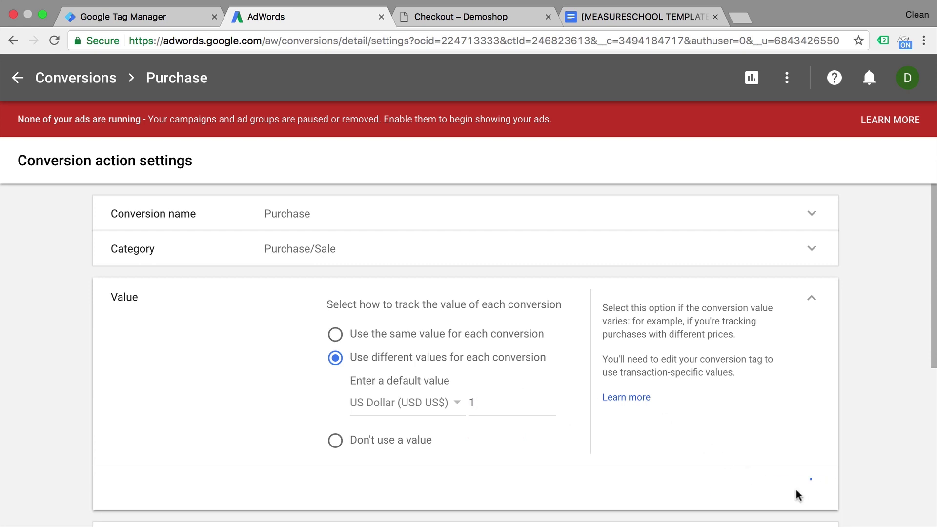
Finish editing the conversion action and go back to the Tag Manager tag.
scroll(529, 420, "down", 3)
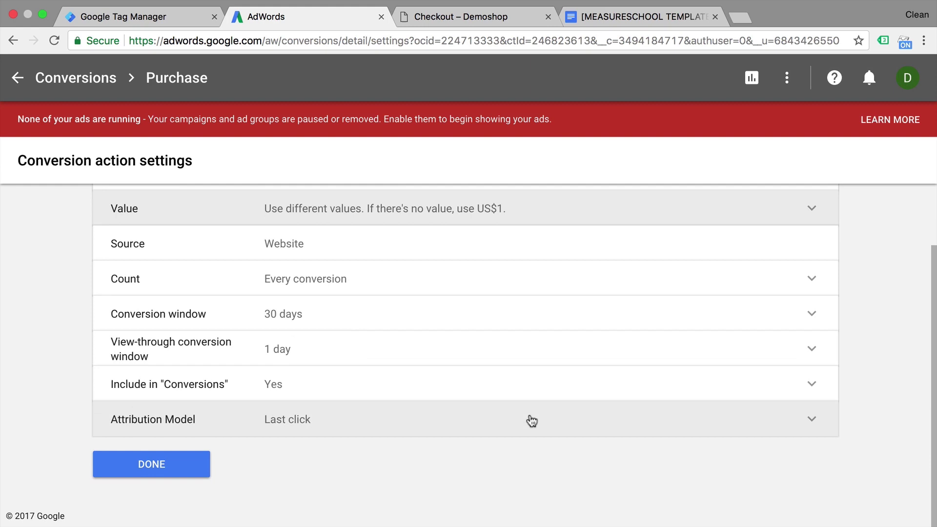
left_click(153, 468)
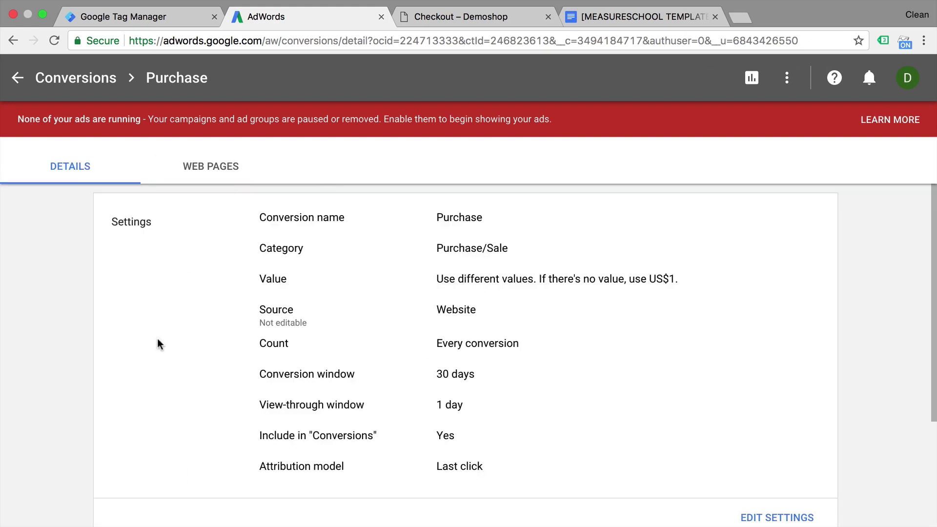
scroll(252, 465, "down", 5)
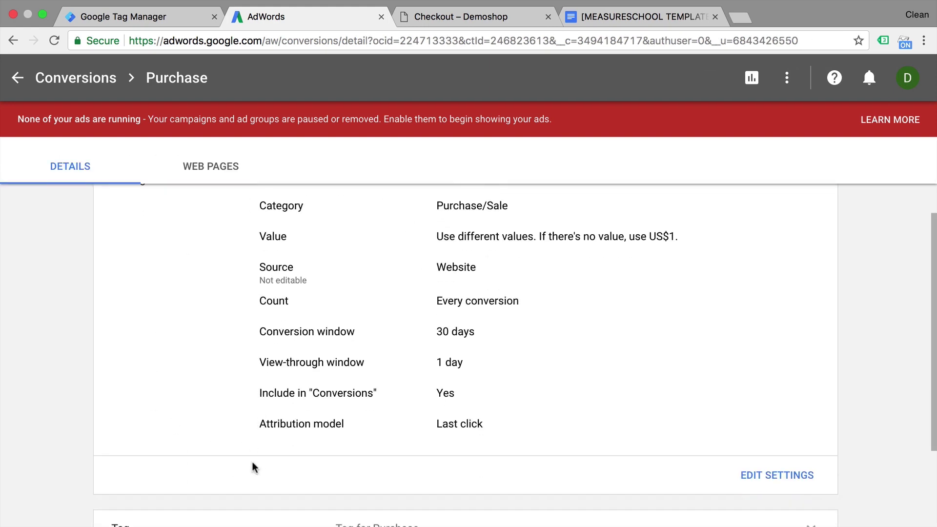
left_click(184, 464)
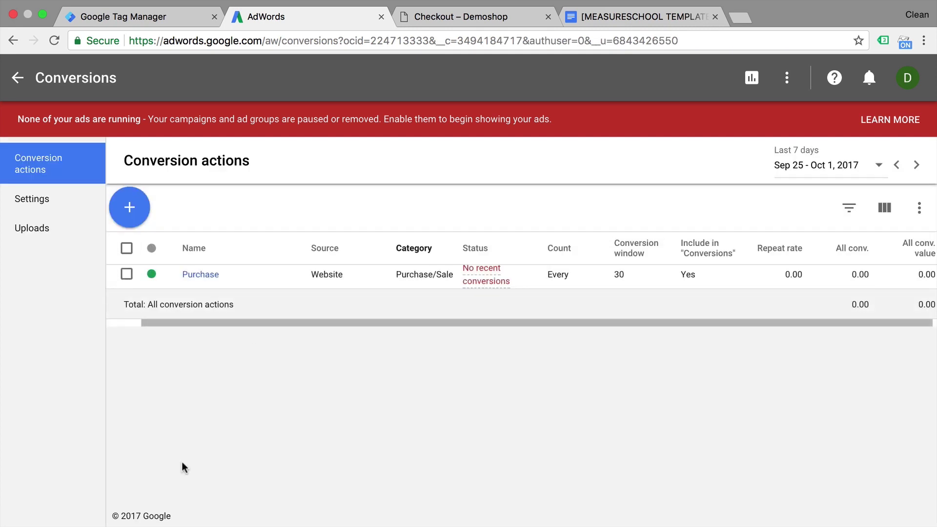
left_click(176, 20)
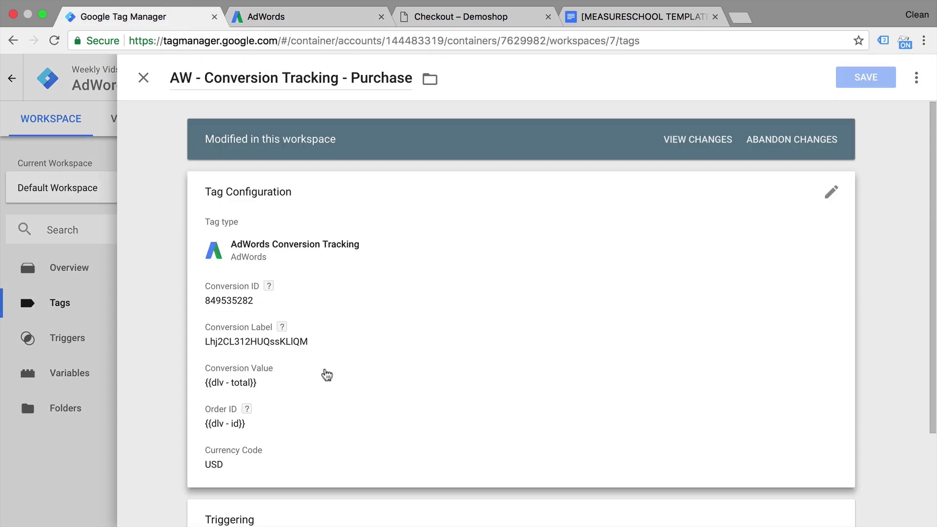
Review the tag's Triggering card, then view the Demoshop order-received page with its preview panel.
scroll(325, 374, "down", 3)
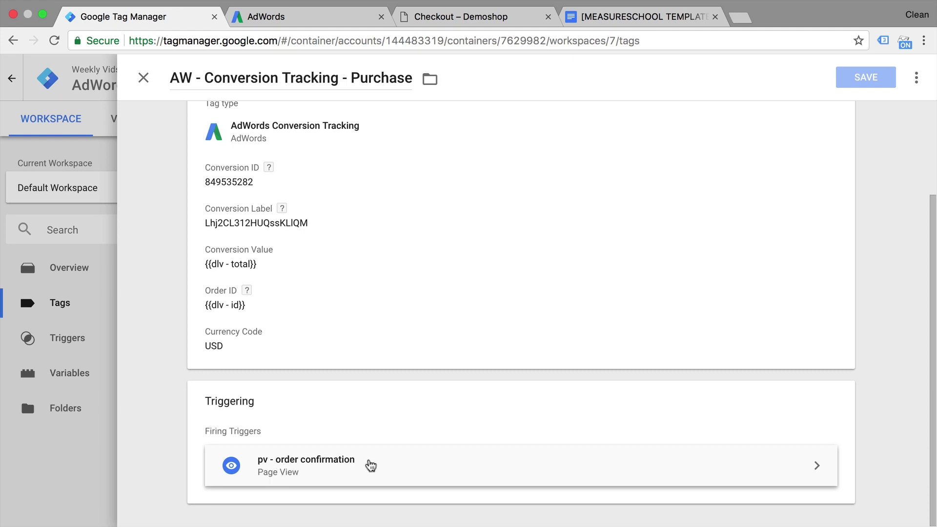
left_click(498, 19)
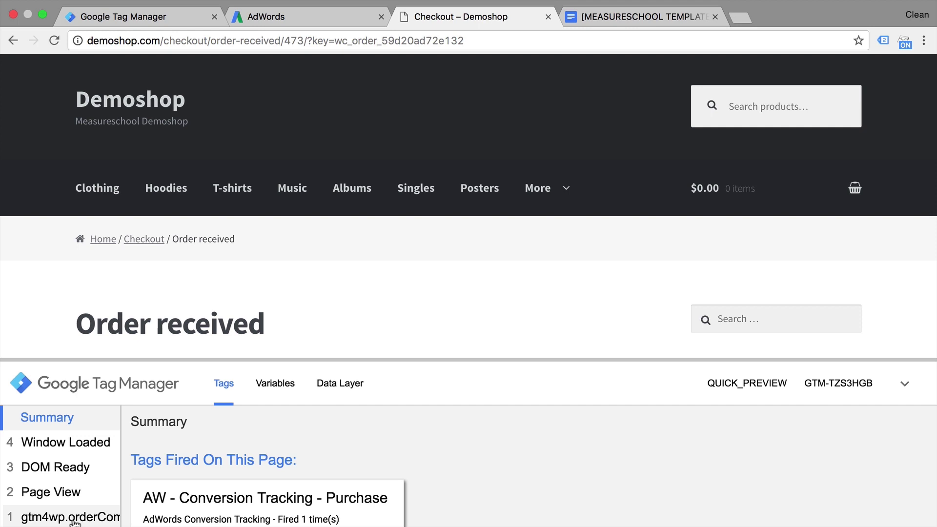
Copy the gtm4wp.orderCompletedEEC _event value from the preview's Variables for the order-completed message.
left_click(283, 380)
left_click(63, 516)
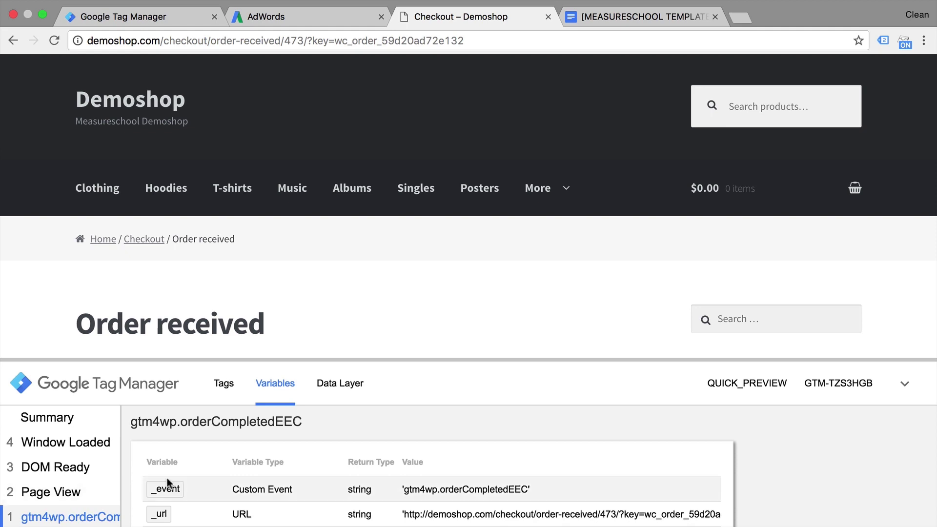
scroll(227, 474, "down", 1)
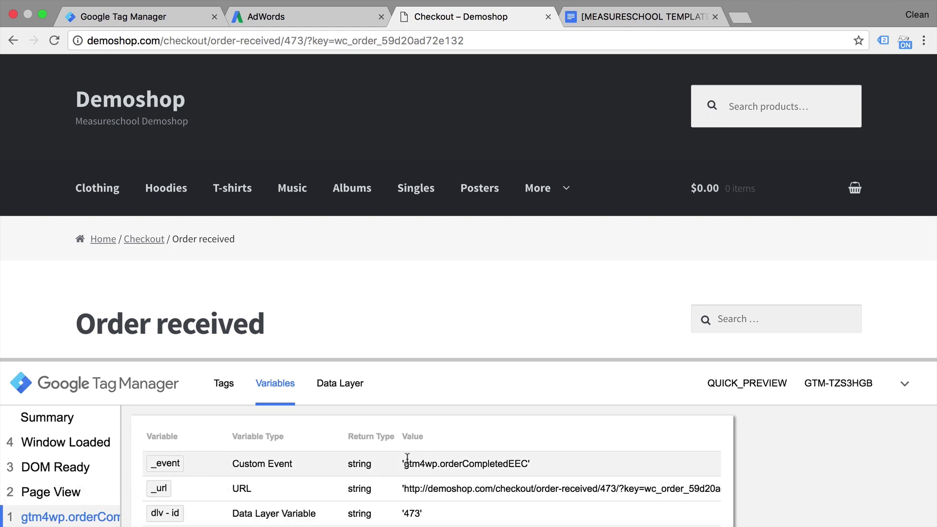
left_click_drag(405, 461, 525, 460)
key("super+c")
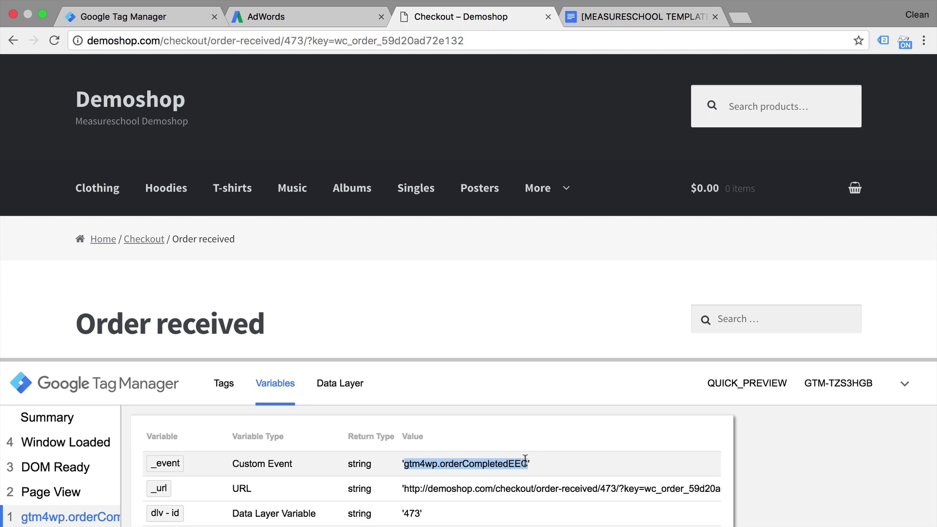
right_click(496, 464)
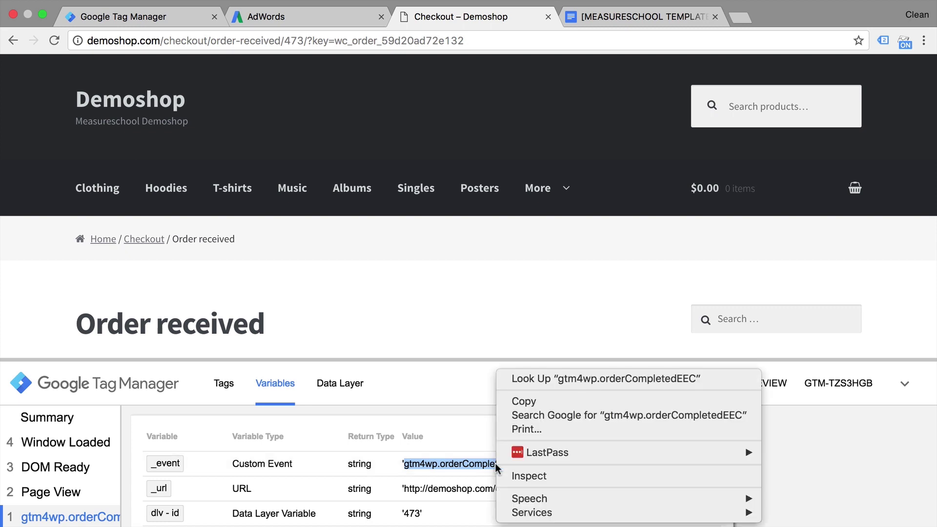
left_click(545, 403)
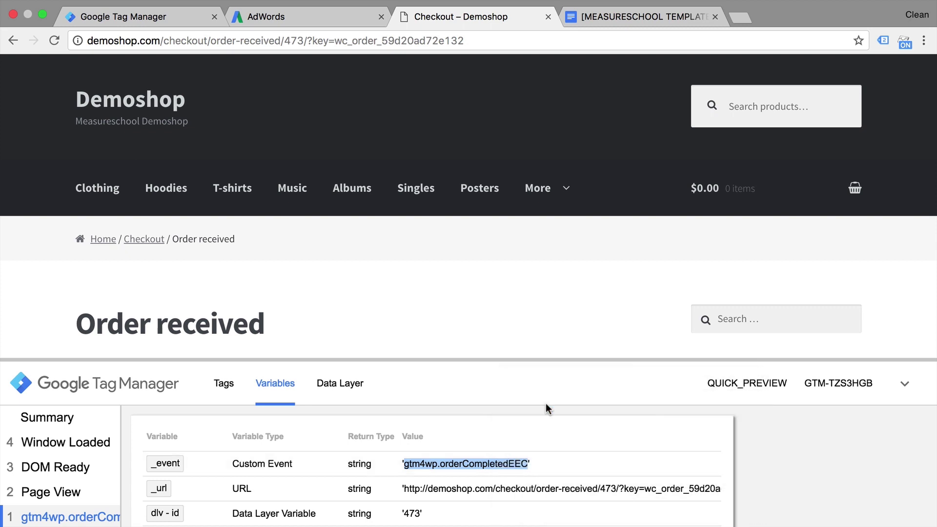
Remove the pv - order confirmation trigger from the purchase tag's triggering.
left_click(157, 16)
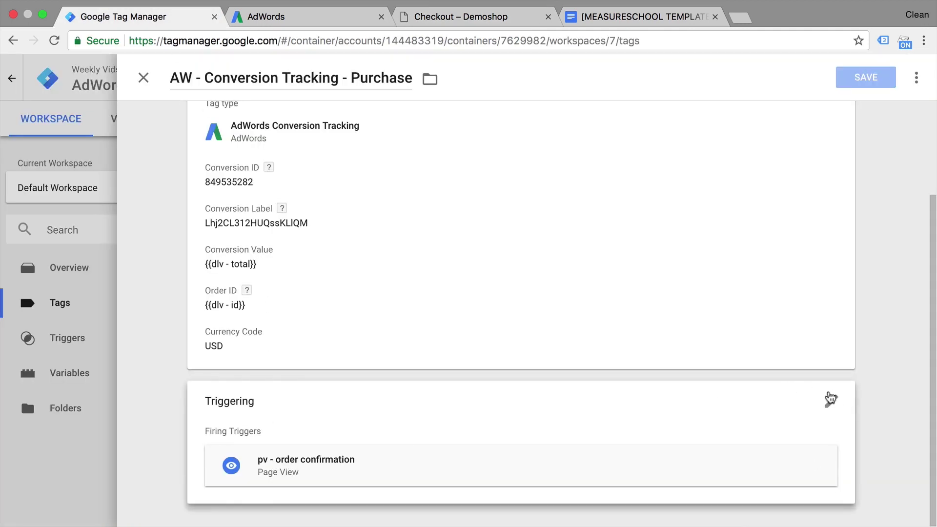
left_click(831, 397)
left_click(817, 436)
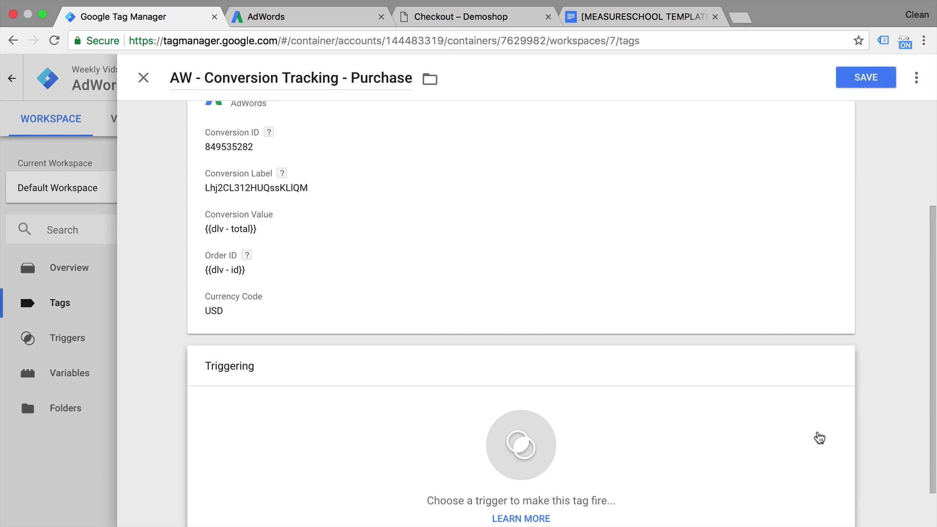
left_click(493, 372)
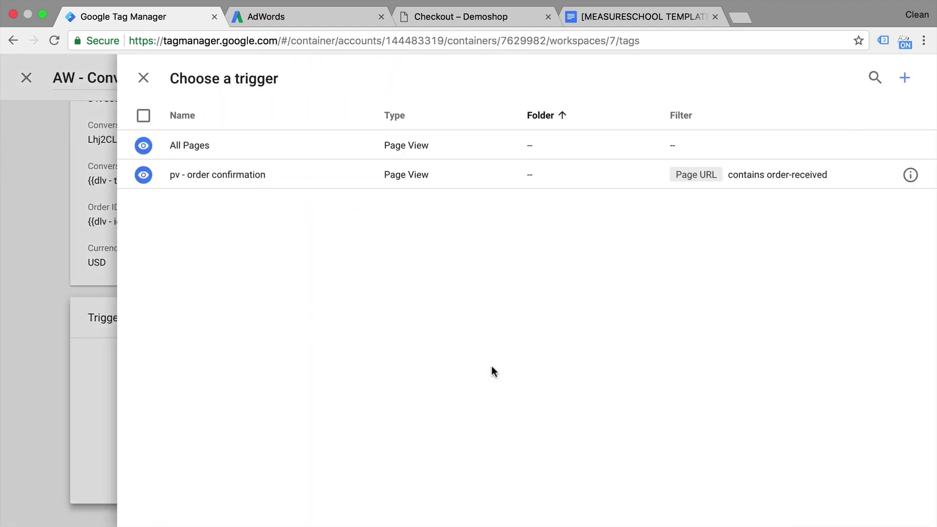
Create Custom Event trigger 'custom - purchase' for gtm4wp.orderCompletedEEC on all custom events and save it.
left_click(906, 79)
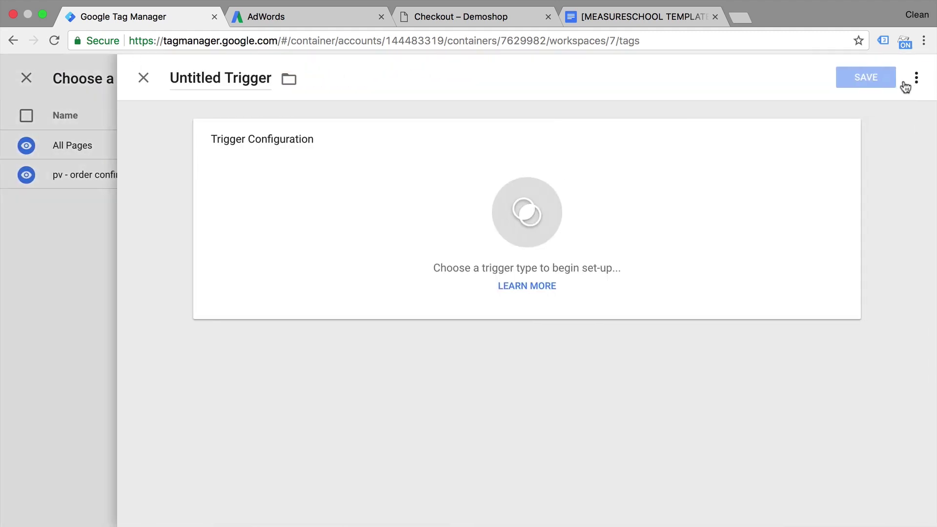
triple_click(184, 67)
type("cus")
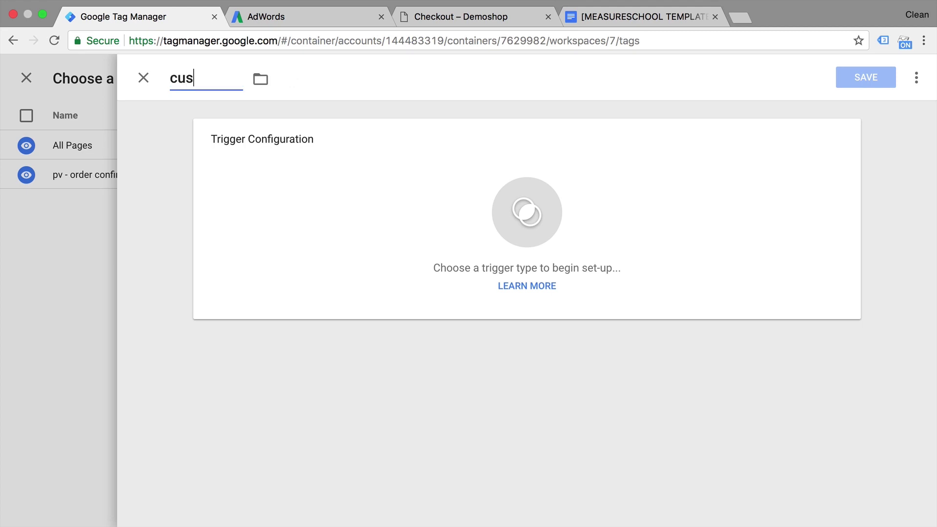
type("tom - purchase")
left_click(420, 263)
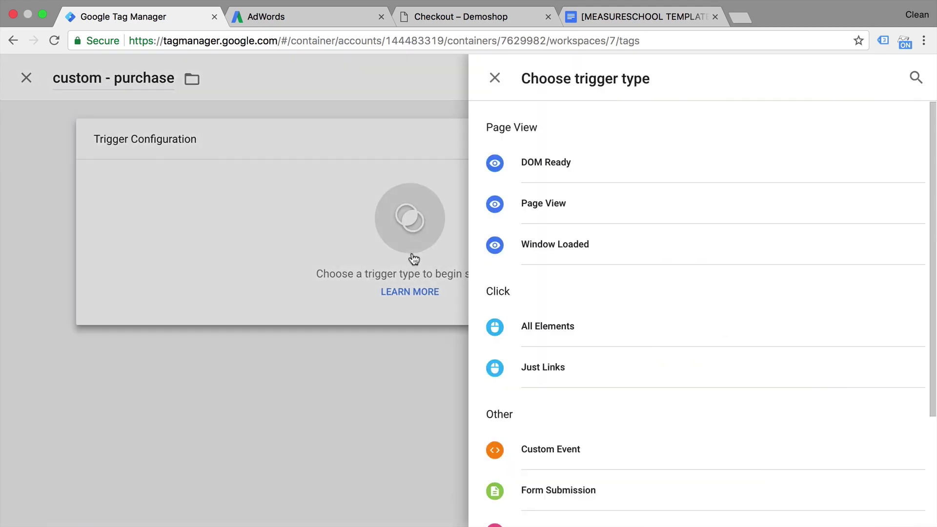
left_click(554, 453)
left_click(300, 251)
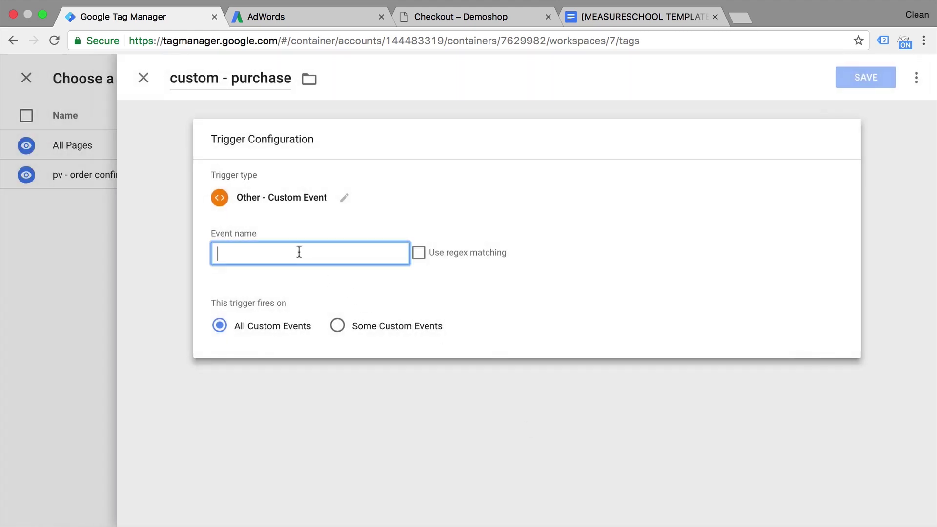
key("super+v")
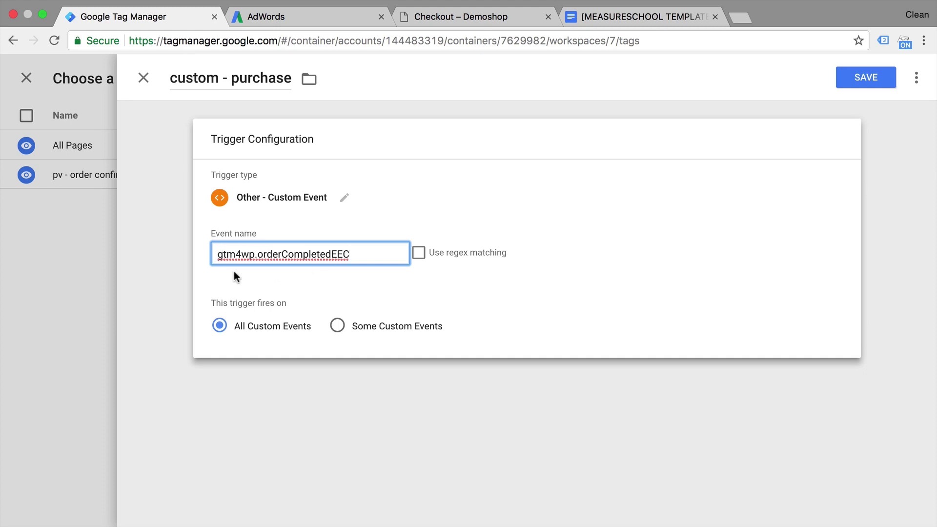
left_click(336, 325)
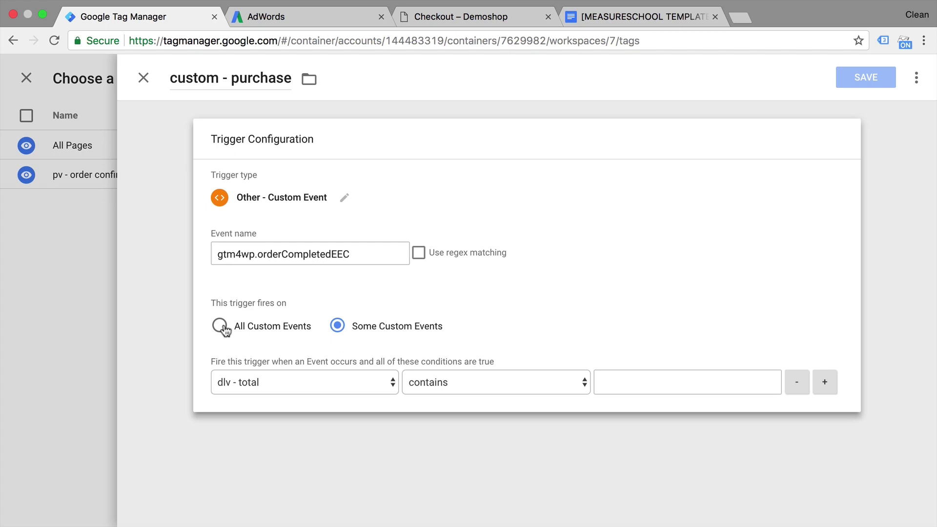
left_click(220, 326)
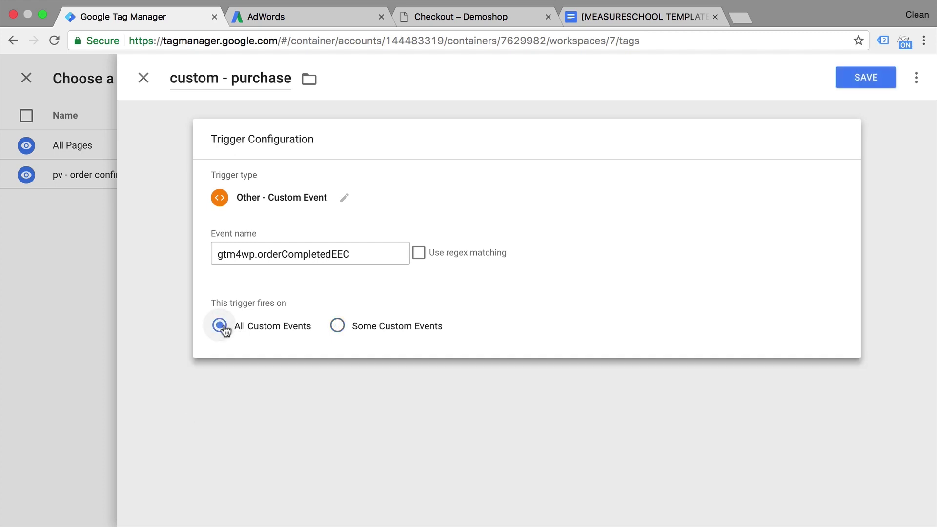
left_click(861, 84)
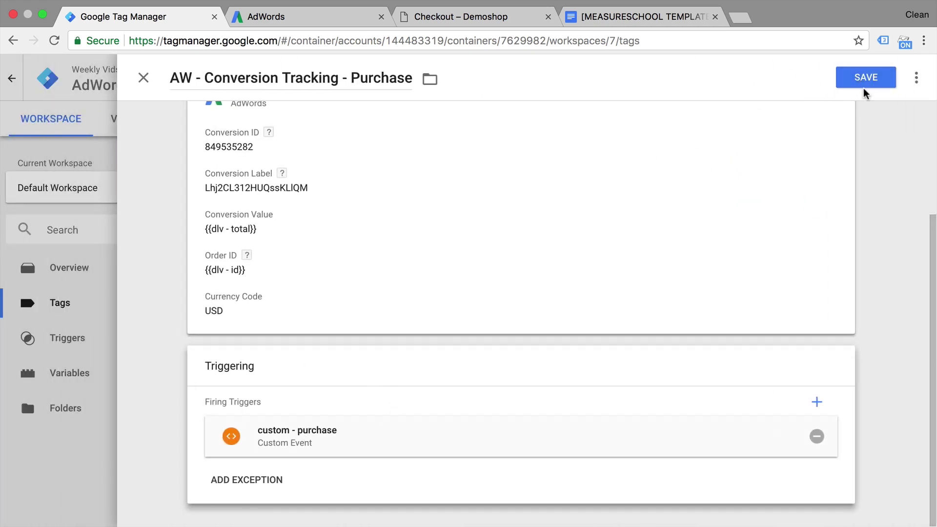
Save the conversion tag and refresh the Tag Manager preview.
left_click(876, 80)
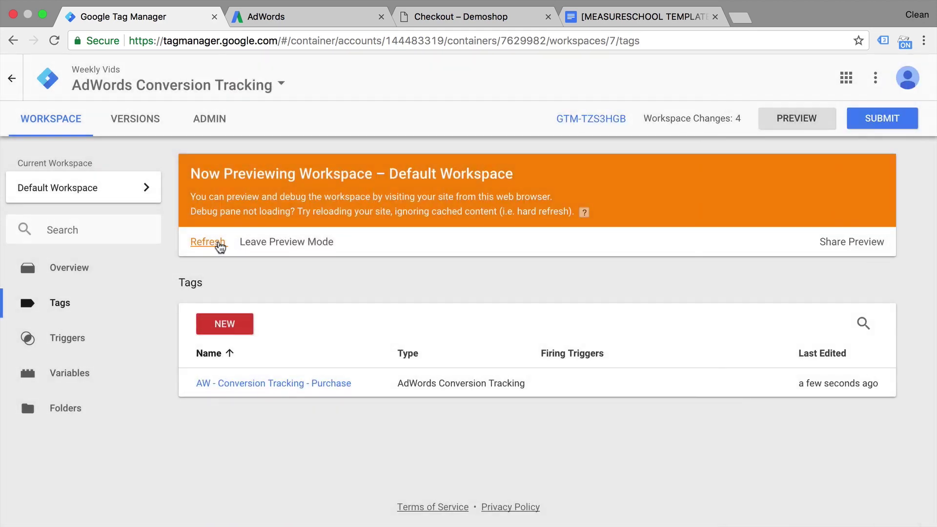
left_click(220, 246)
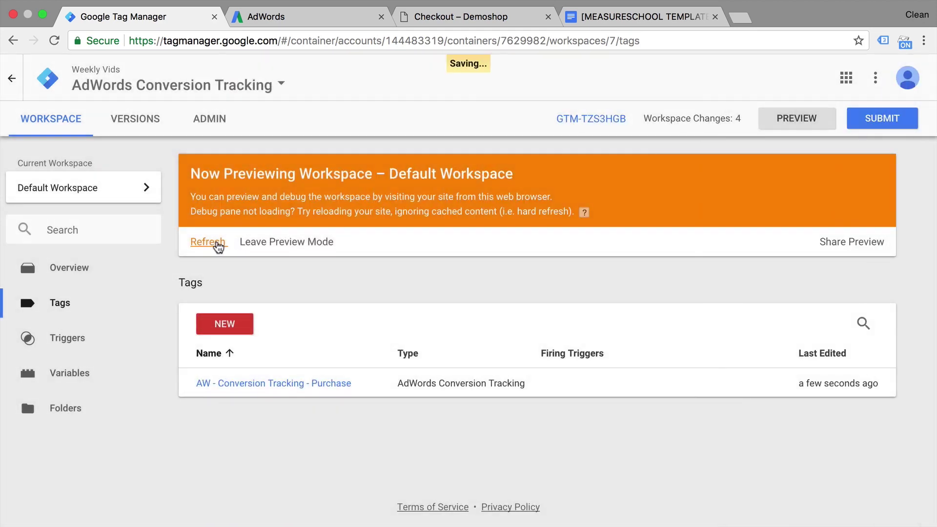
left_click(460, 20)
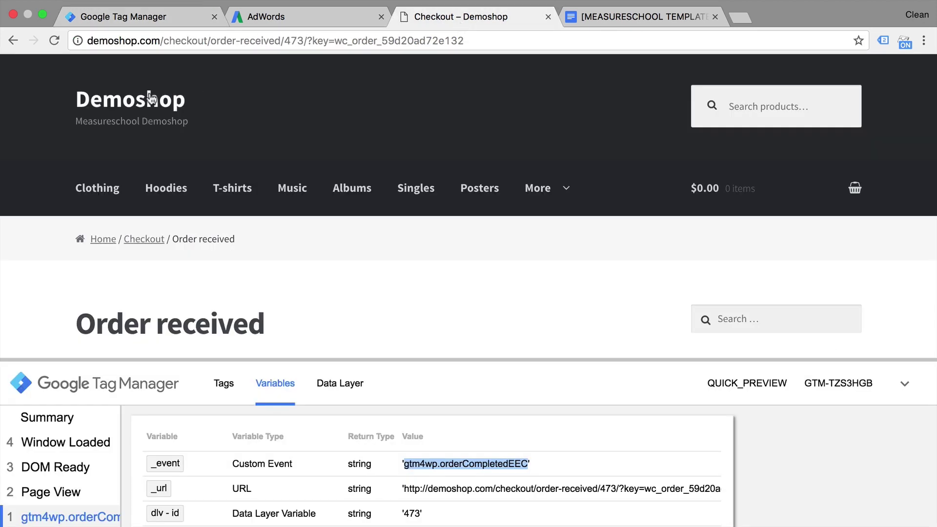
Add the $35 Happy Ninja hoodie to the Demoshop cart and proceed to checkout.
left_click(130, 99)
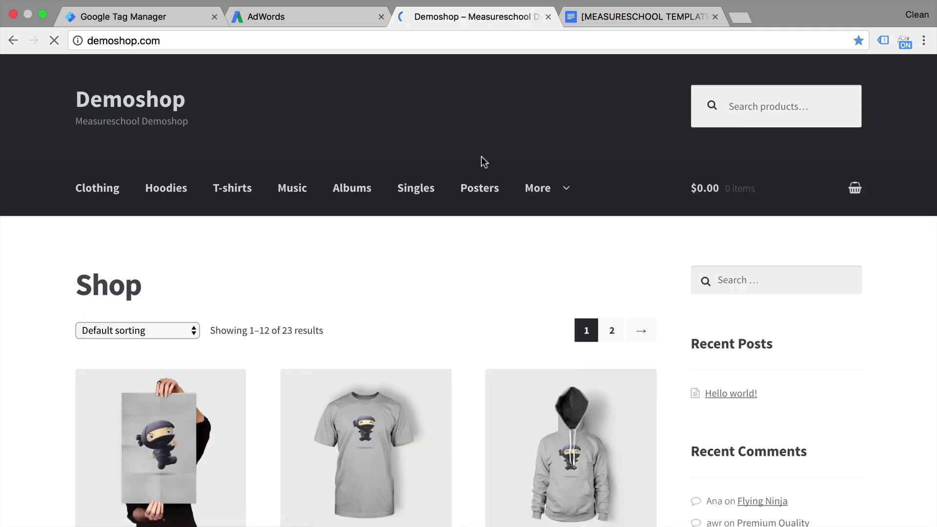
scroll(473, 205, "down", 8)
left_click(566, 251)
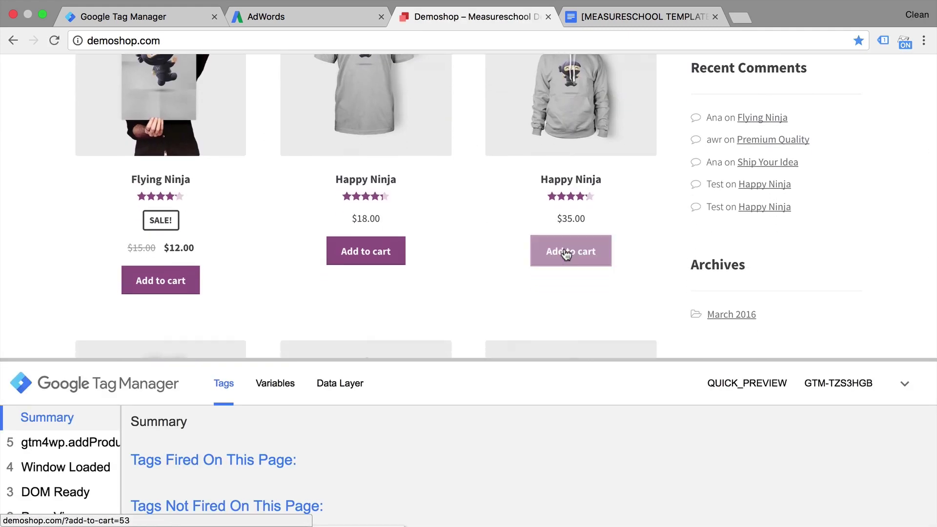
left_click(569, 288)
scroll(571, 292, "down", 5)
scroll(571, 291, "down", 5)
left_click(575, 315)
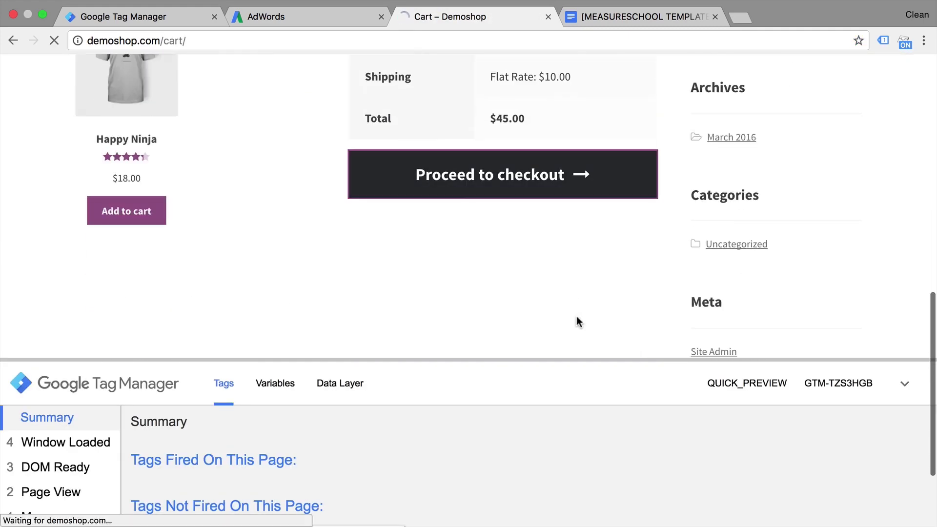
scroll(576, 316, "down", 5)
Place the test order and inspect the fired purchase tag's 45.00 USD value and order ID 474.
left_click(594, 445)
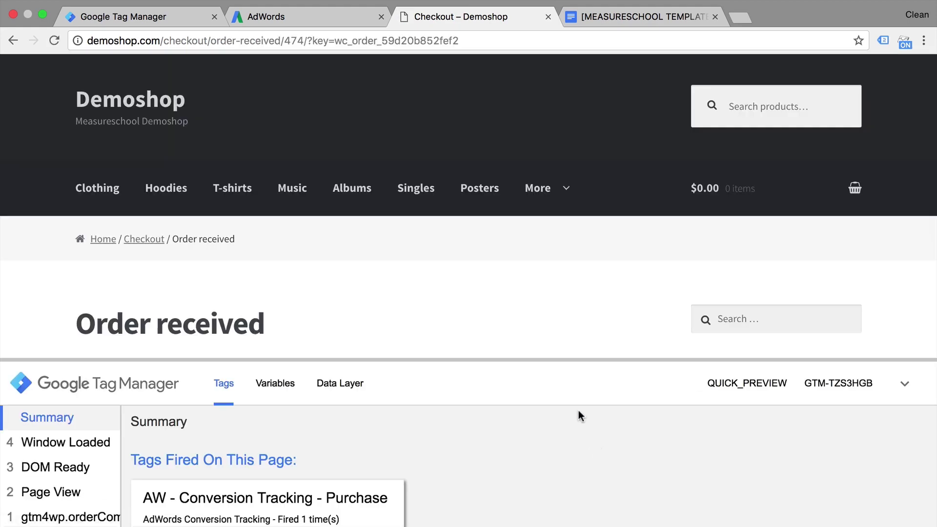
left_click_drag(566, 361, 572, 229)
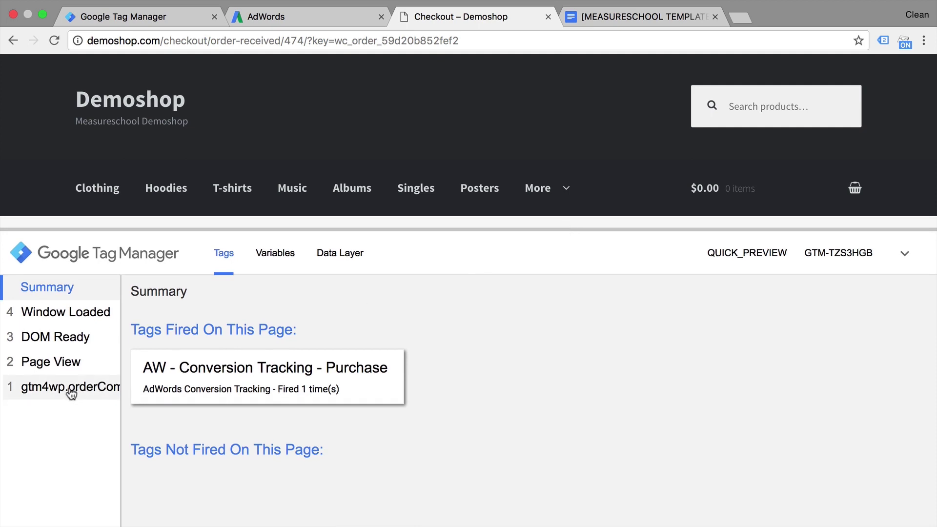
left_click(71, 394)
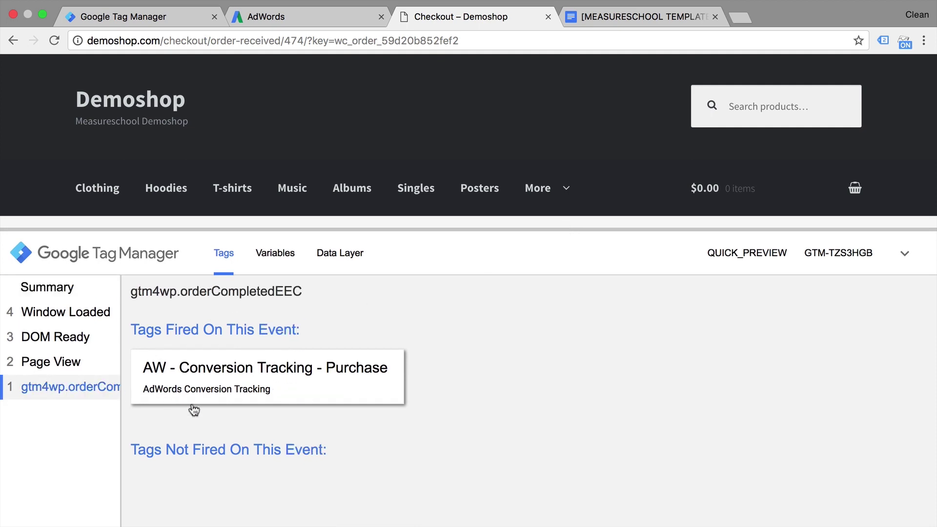
left_click(172, 385)
scroll(171, 383, "down", 3)
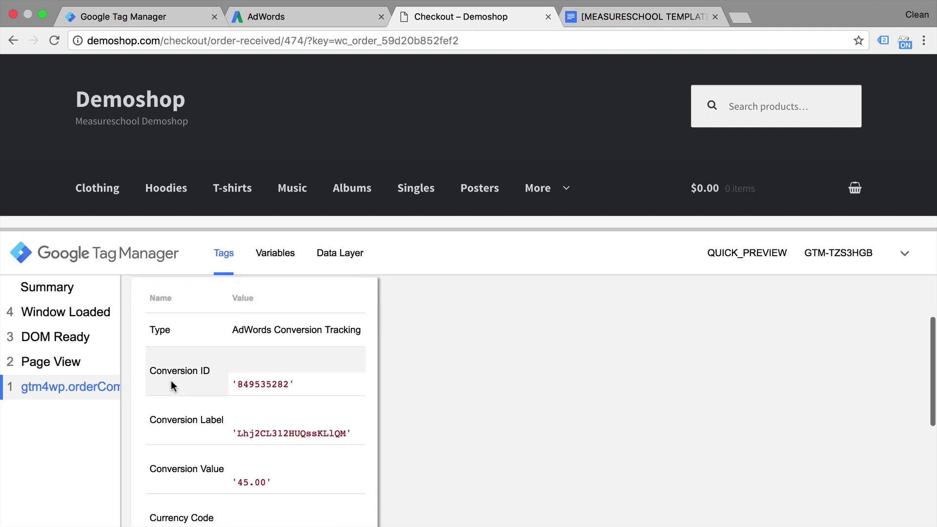
scroll(229, 495, "down", 3)
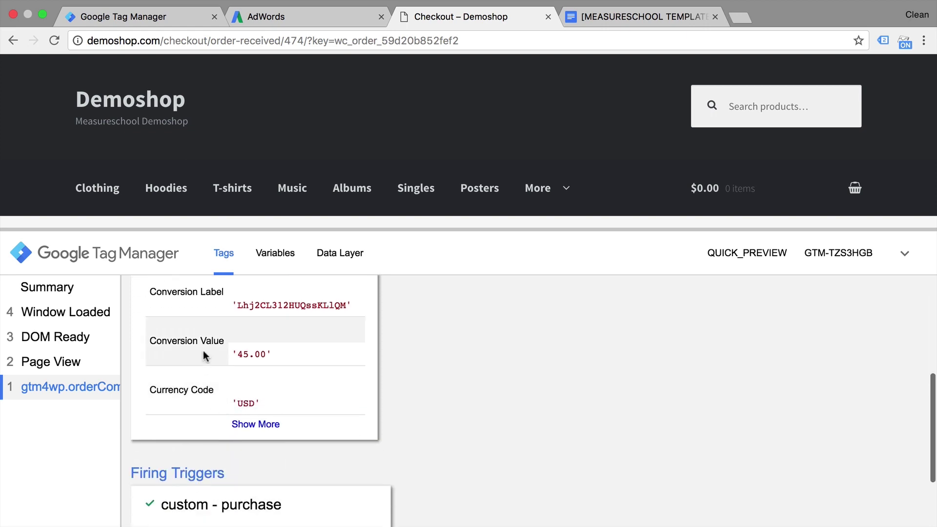
scroll(403, 129, "down", 10)
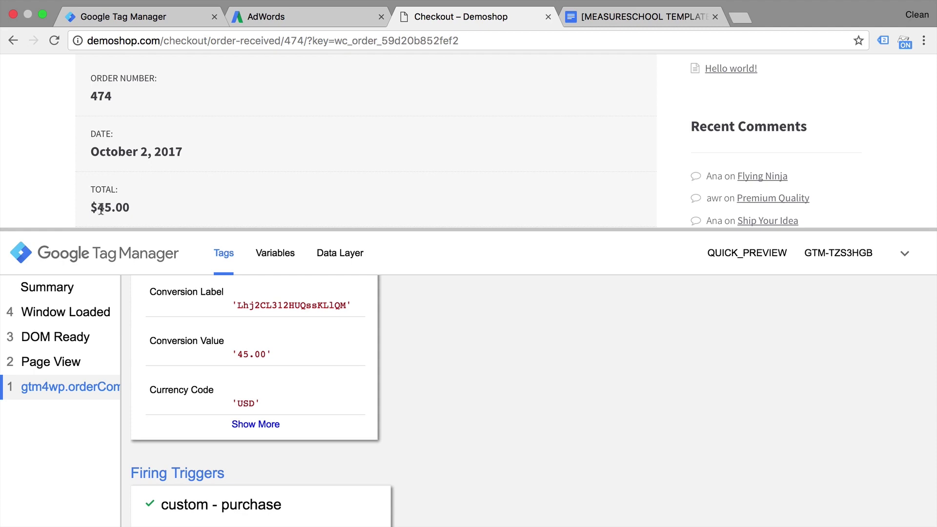
left_click(255, 423)
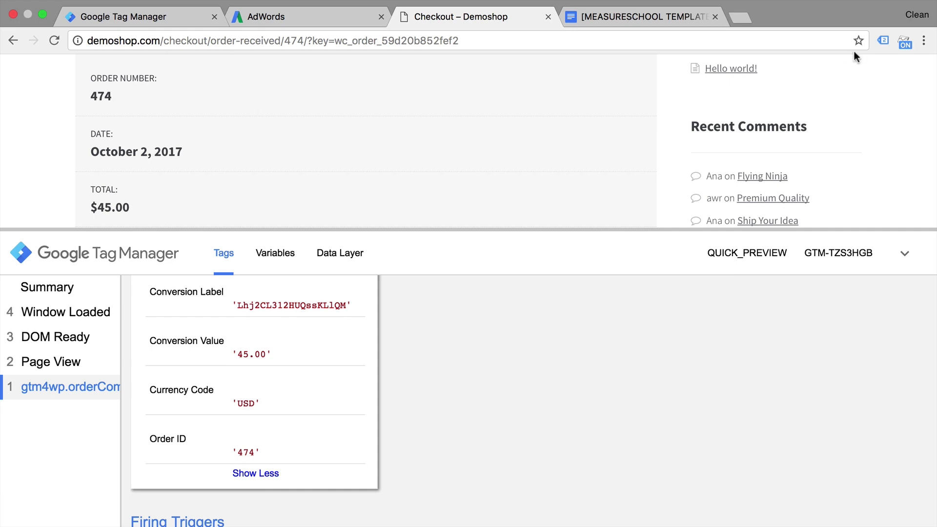
Confirm in Tag Assistant's metadata that the AdWords conversion sent 45.00 USD, then view AdWords conversions.
left_click(883, 39)
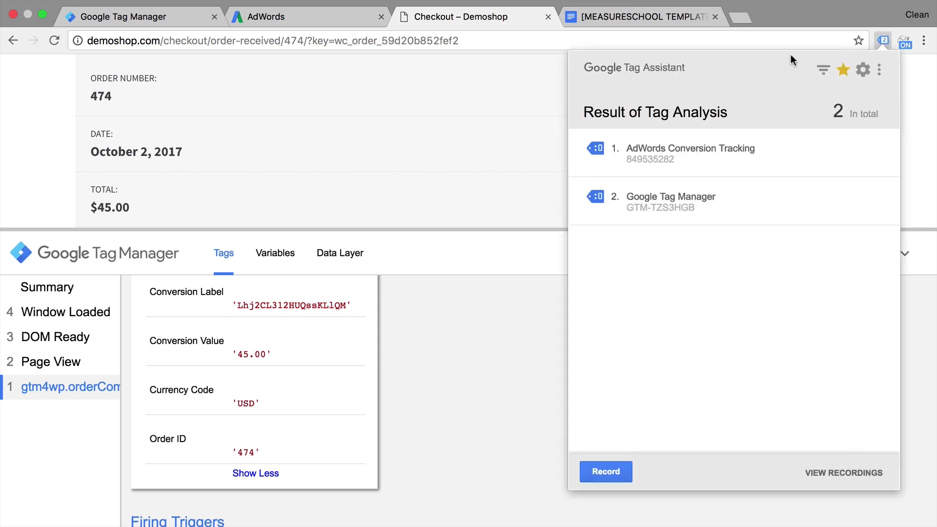
left_click(722, 149)
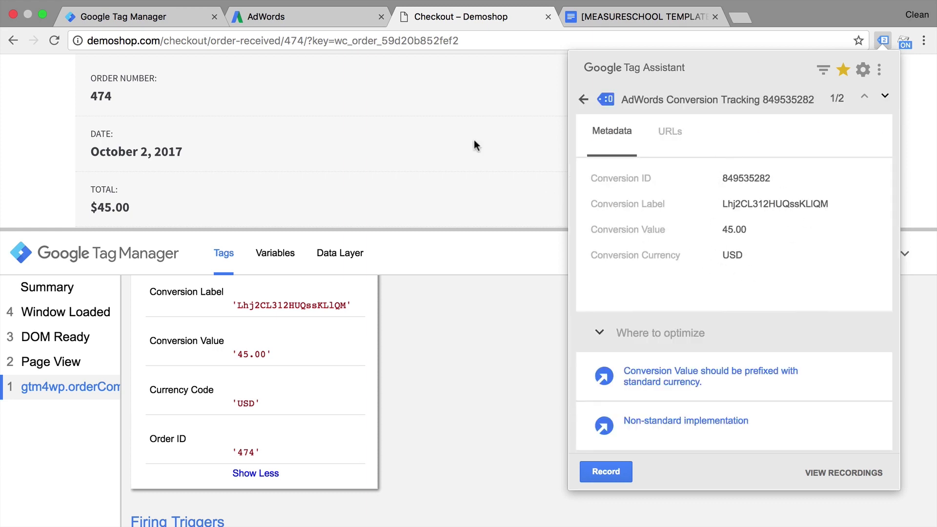
left_click(344, 12)
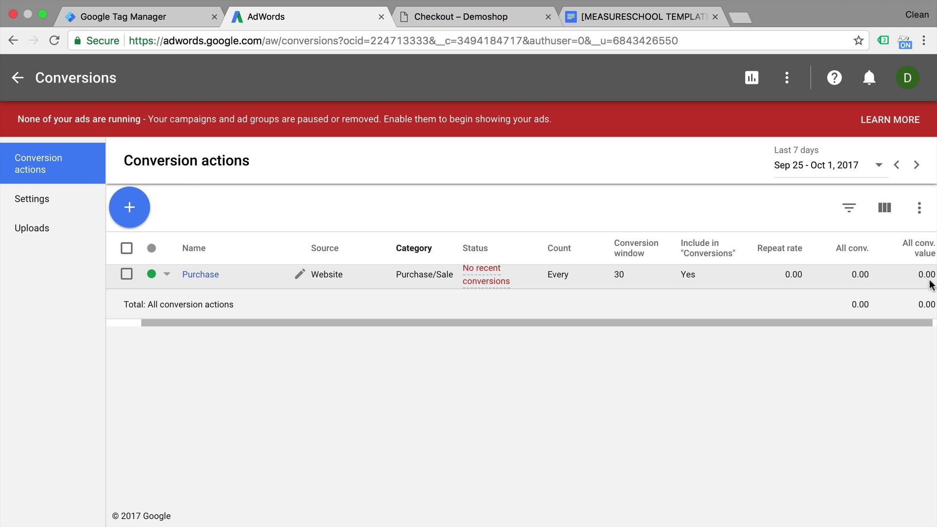
Return to the Demoshop order-received page showing the Tag Manager preview.
left_click(481, 16)
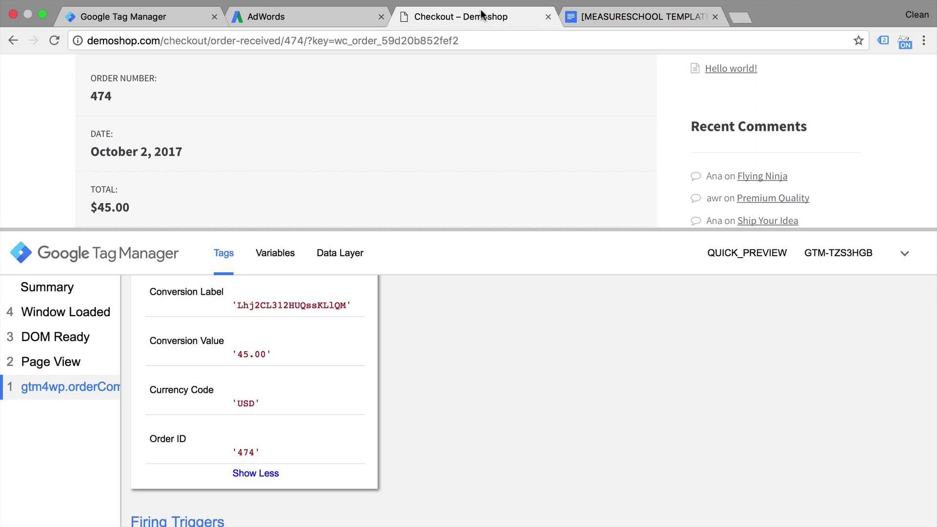
Submit and publish the workspace as a version named 'Advanced Conversion Tracking AdWords'.
left_click(101, 23)
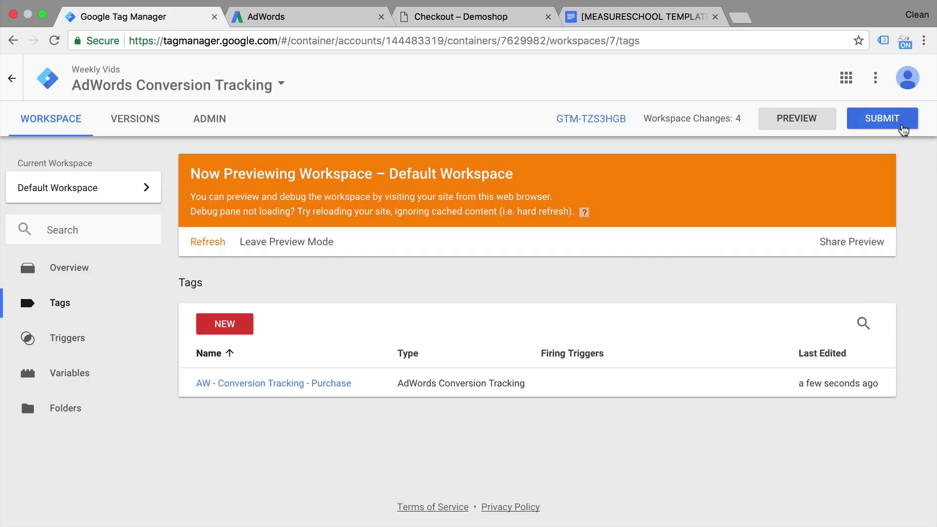
left_click(901, 128)
left_click(349, 247)
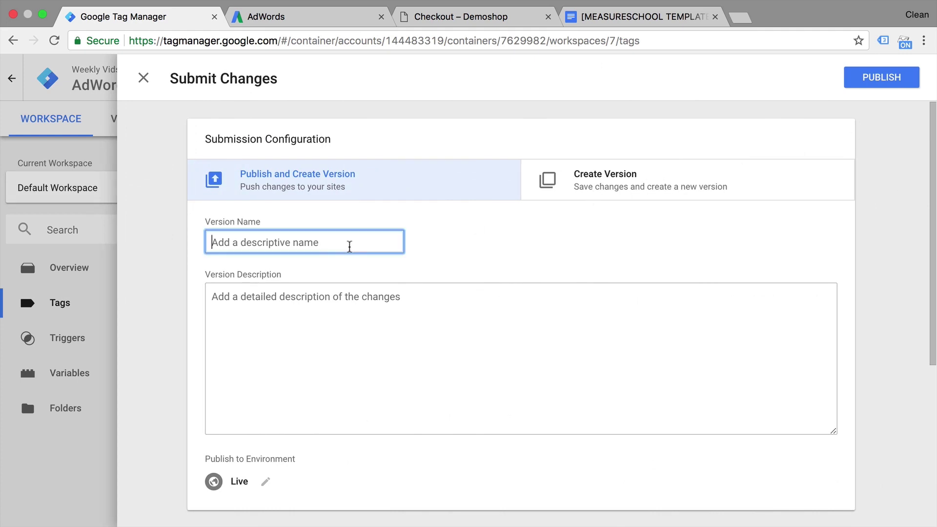
type("Advanced Conversion Tracking AdWor")
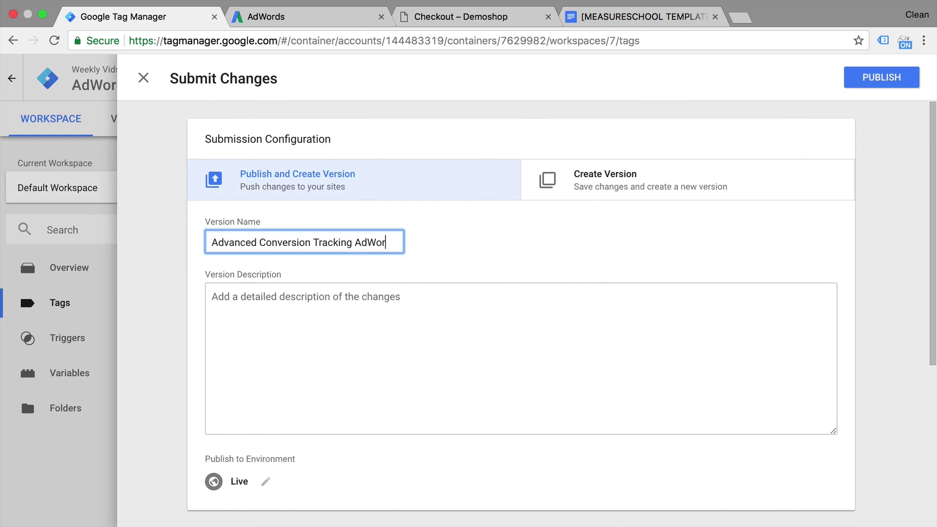
type("ds")
left_click(876, 78)
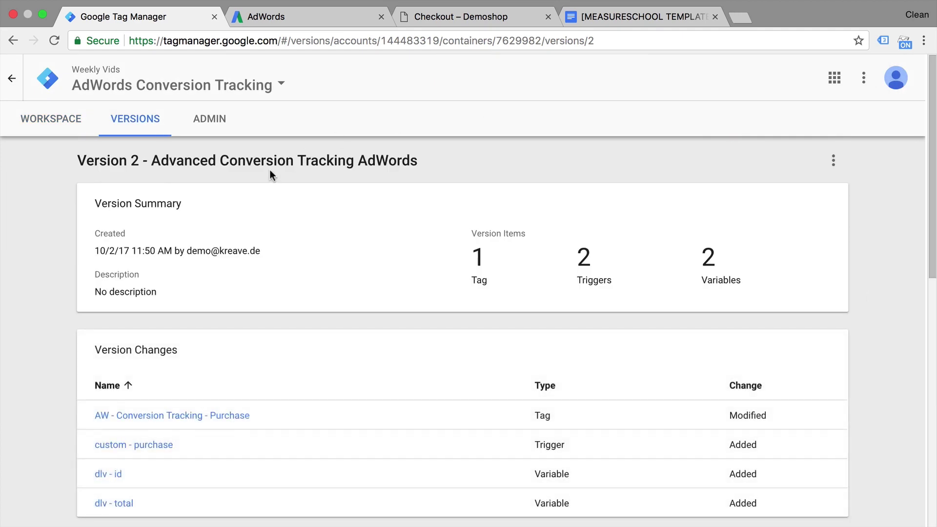
Switch to the MeasureSchool template doc showing the dataLayer.push purchase snippet.
left_click(604, 32)
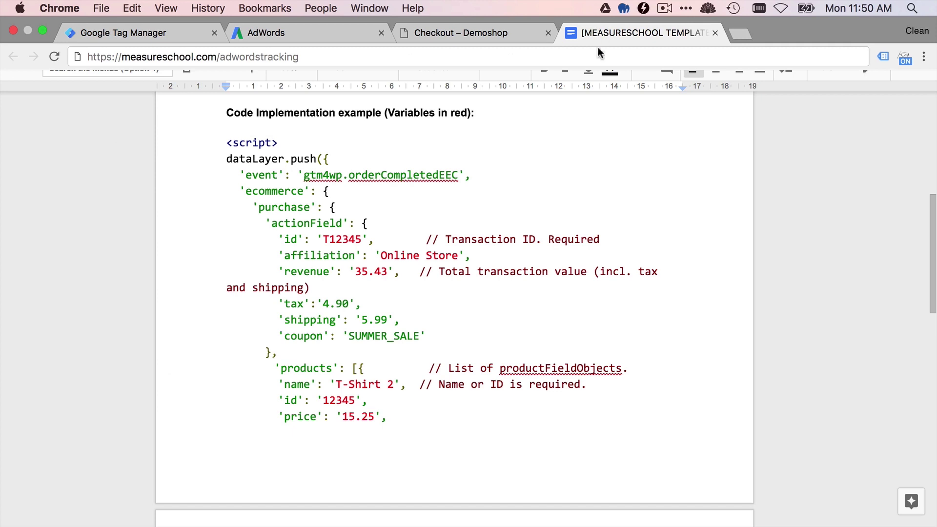